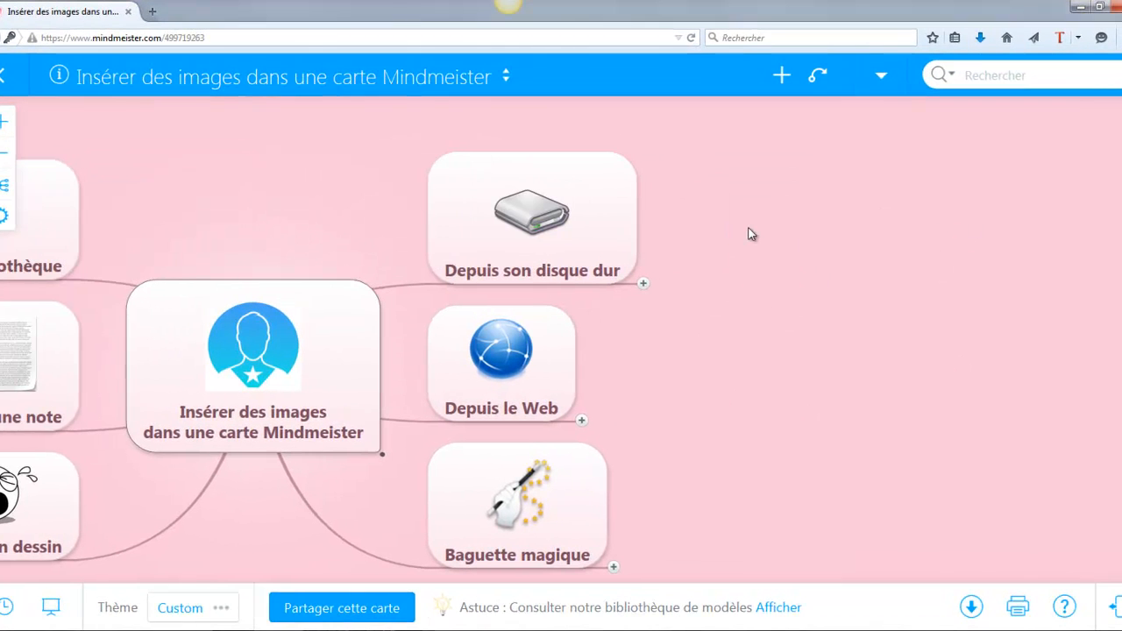
Step: Expand the "Depuis son disque dur" branch and show the topic properties sidebar
right_click(749, 229)
click(644, 286)
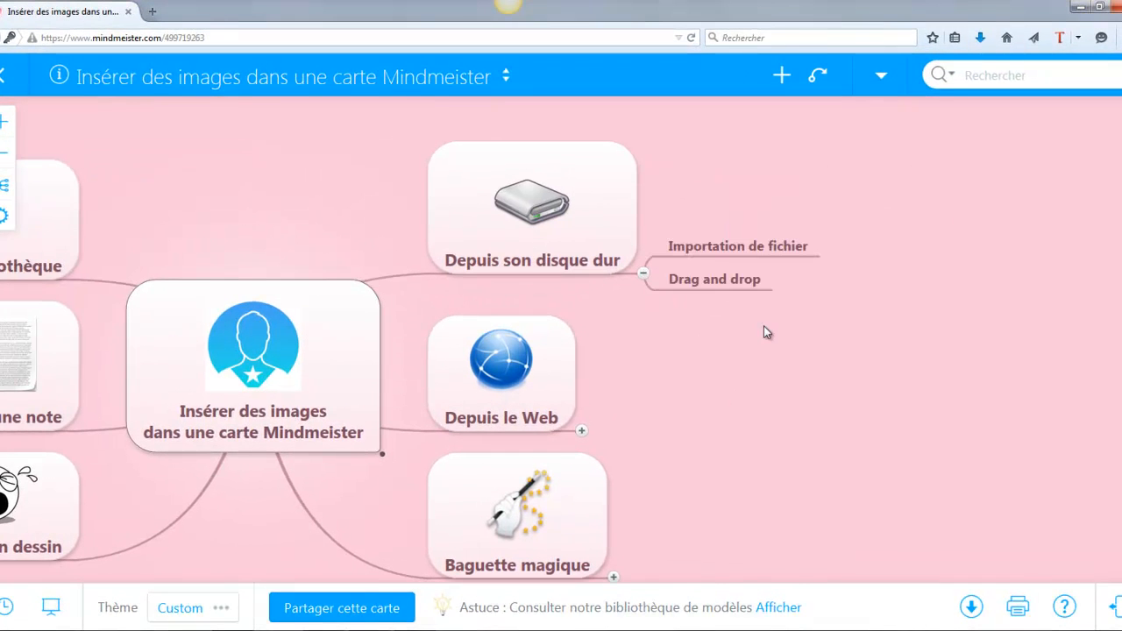
click(729, 279)
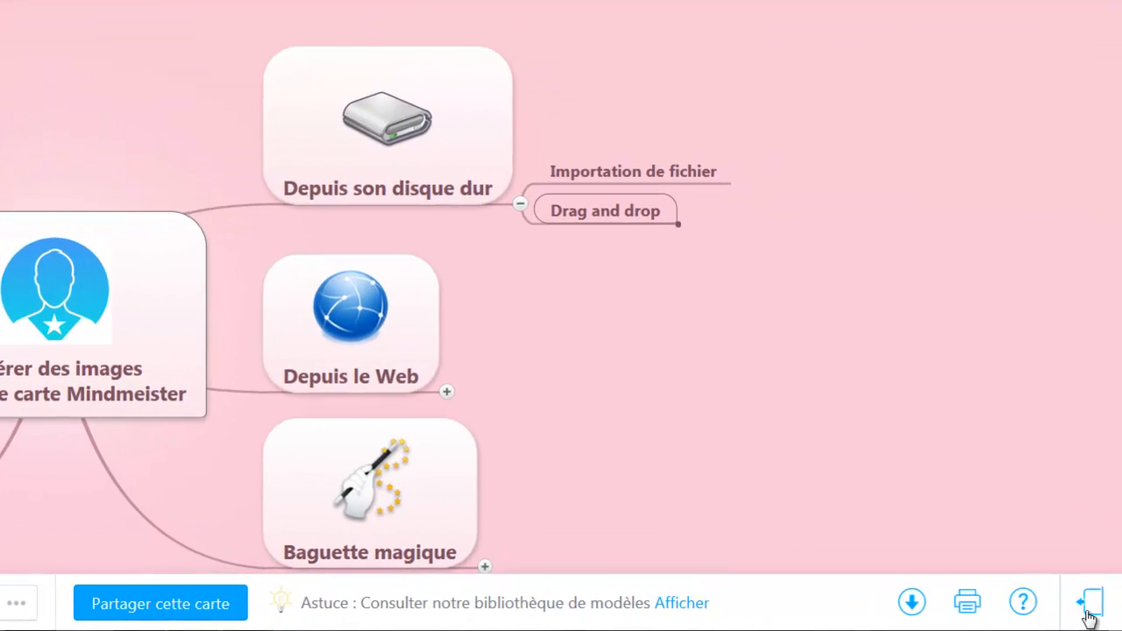
click(1105, 616)
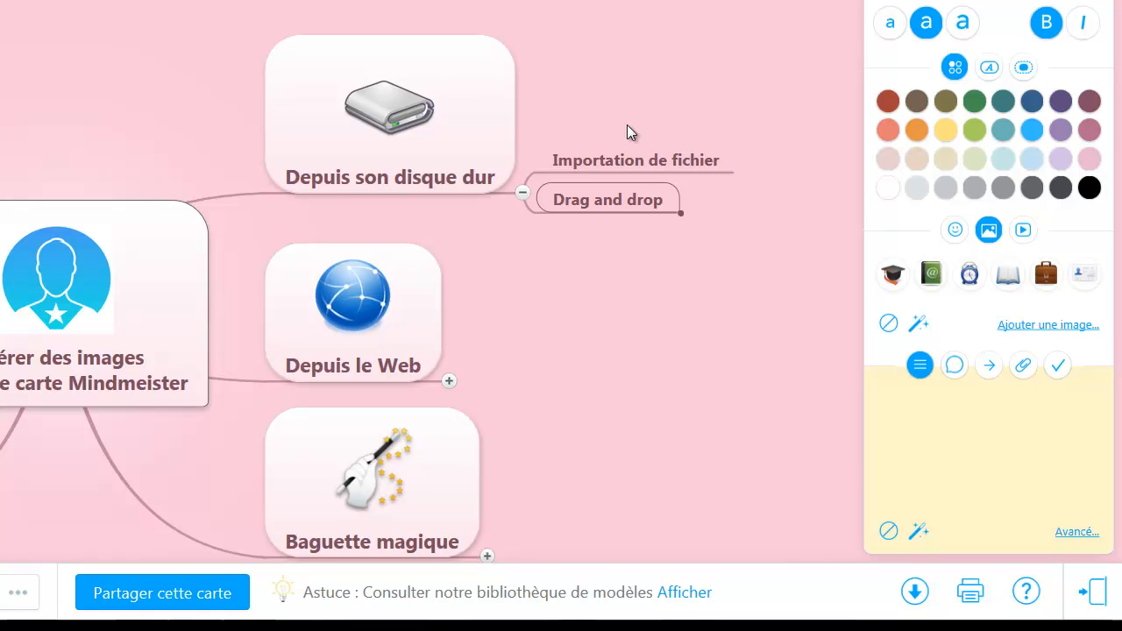
Step: Upload image1i.png from the desktop folder and insert it into the "Importation de fichier" topic
click(635, 158)
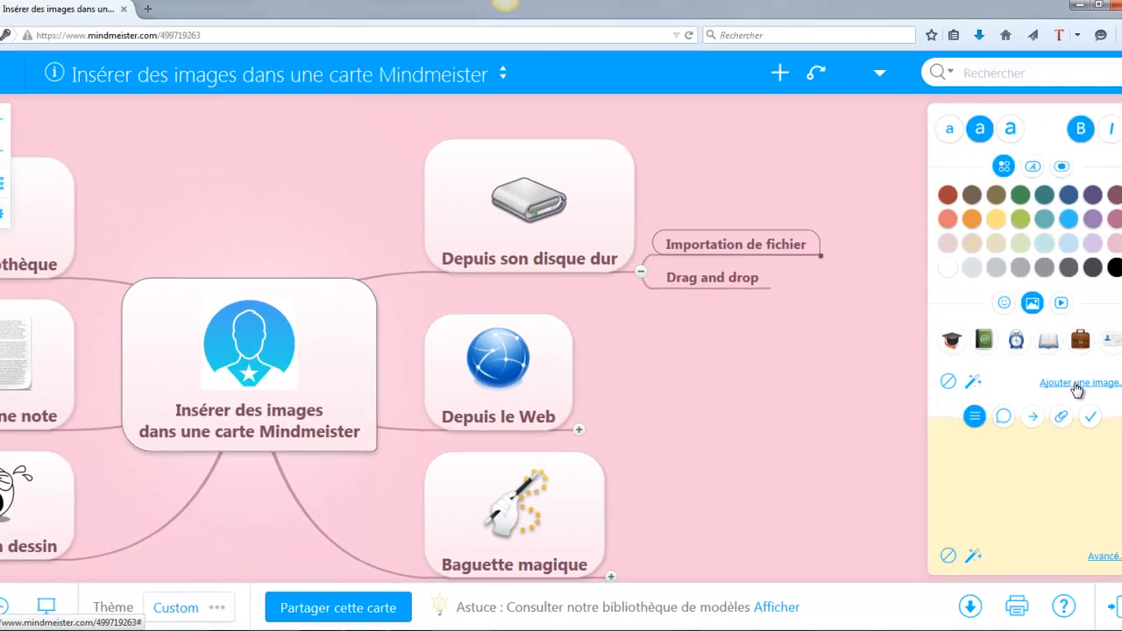
click(1074, 384)
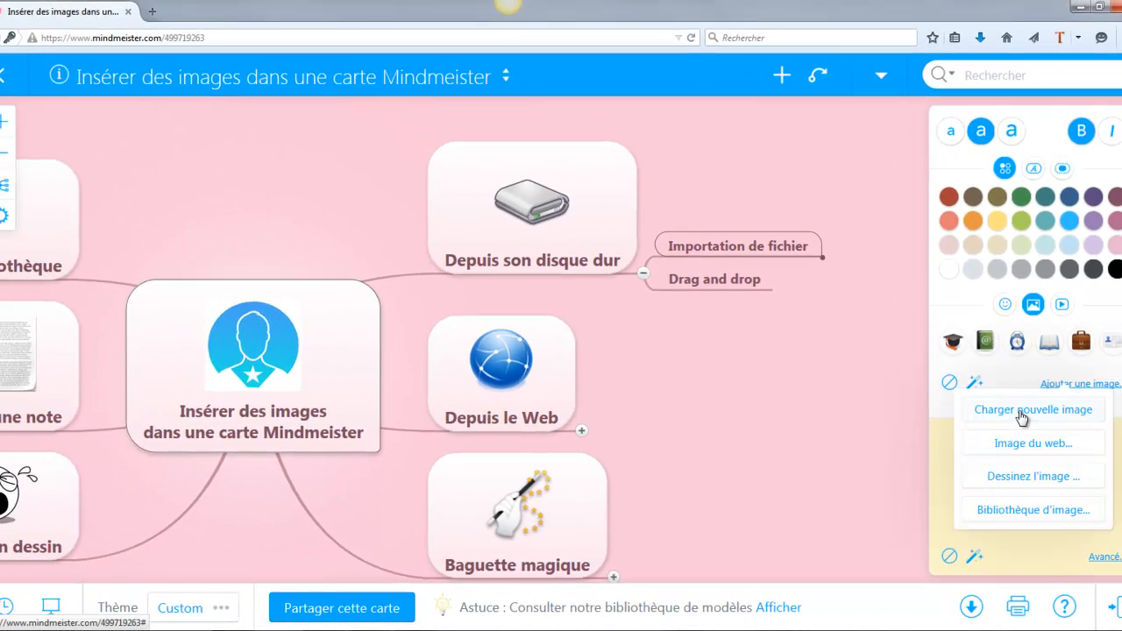
click(1022, 417)
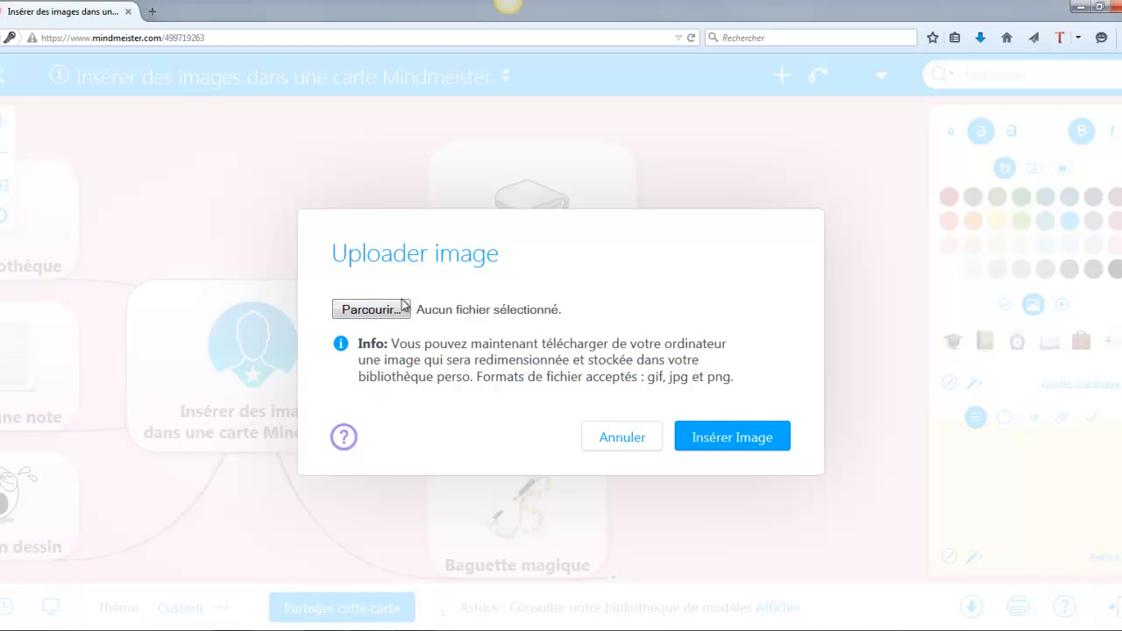
click(383, 314)
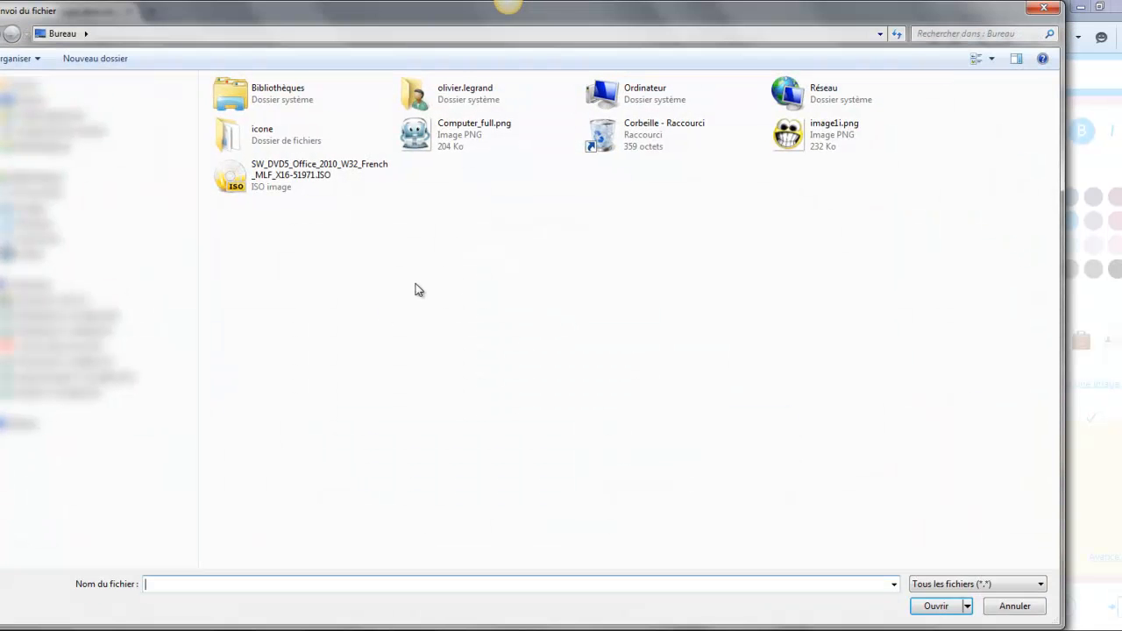
click(817, 137)
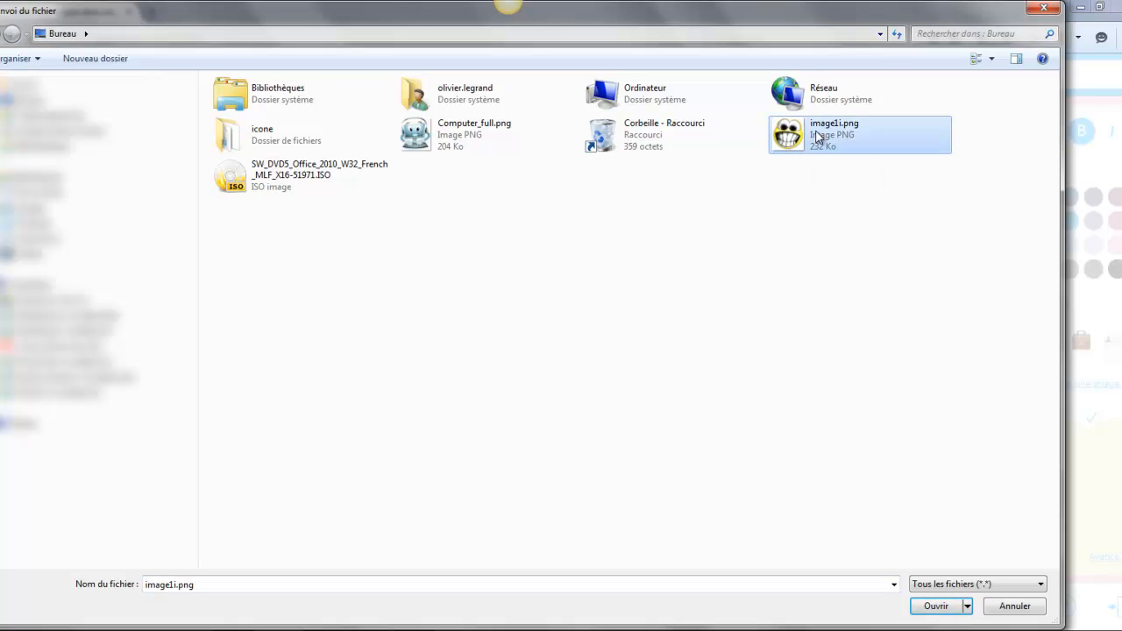
click(947, 611)
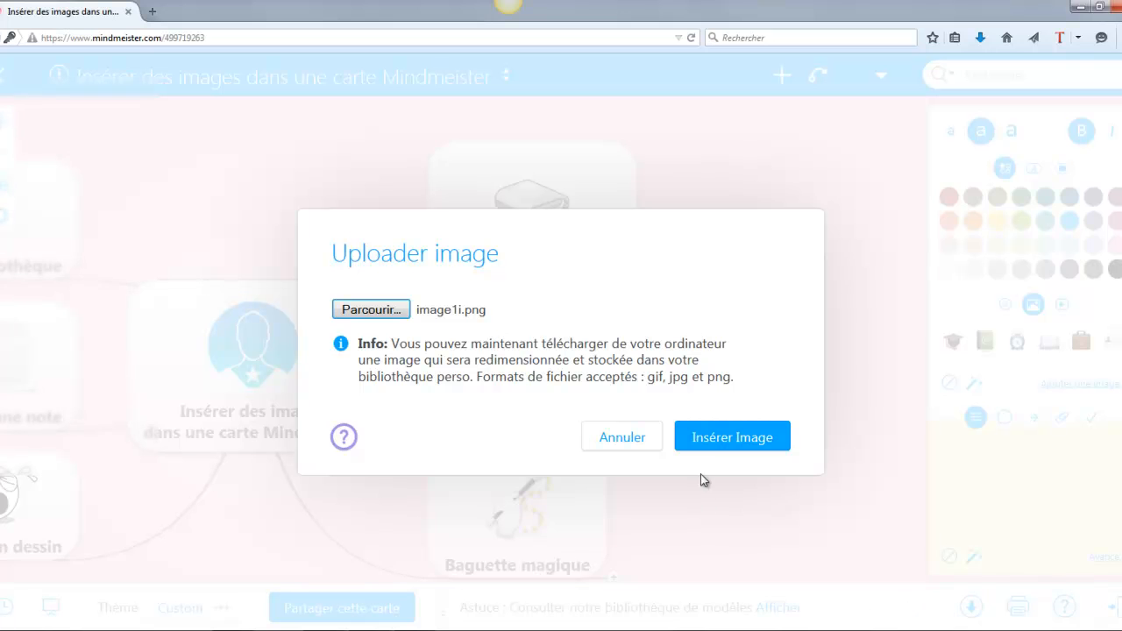
click(710, 448)
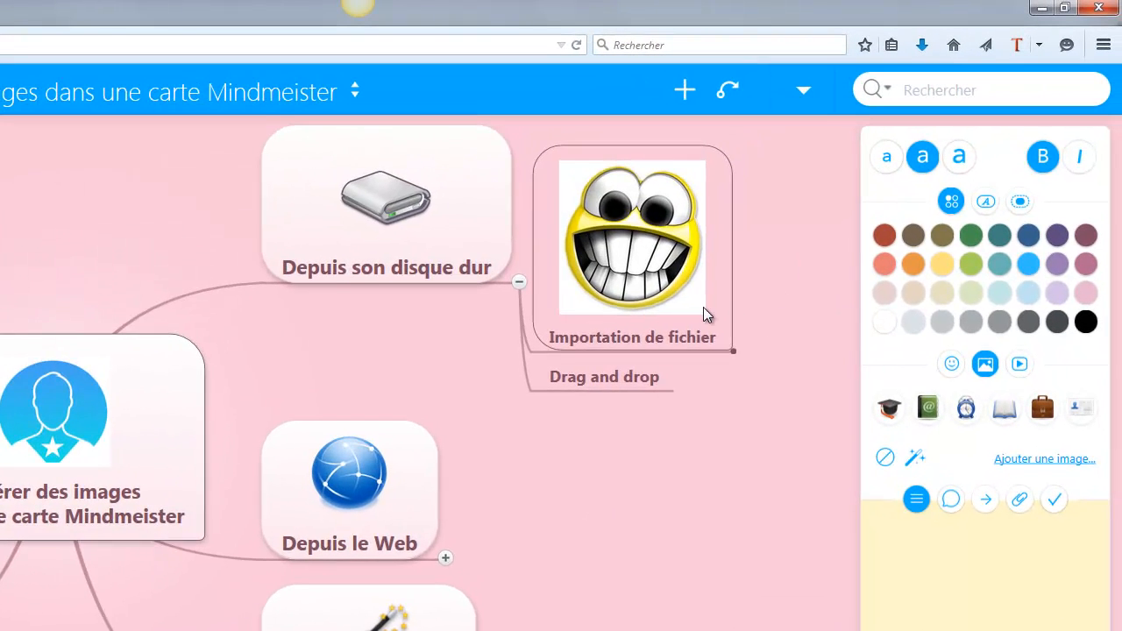
Step: Shrink the smiley picture in the "Importation de fichier" topic to roughly half its size
right_click(702, 309)
click(577, 308)
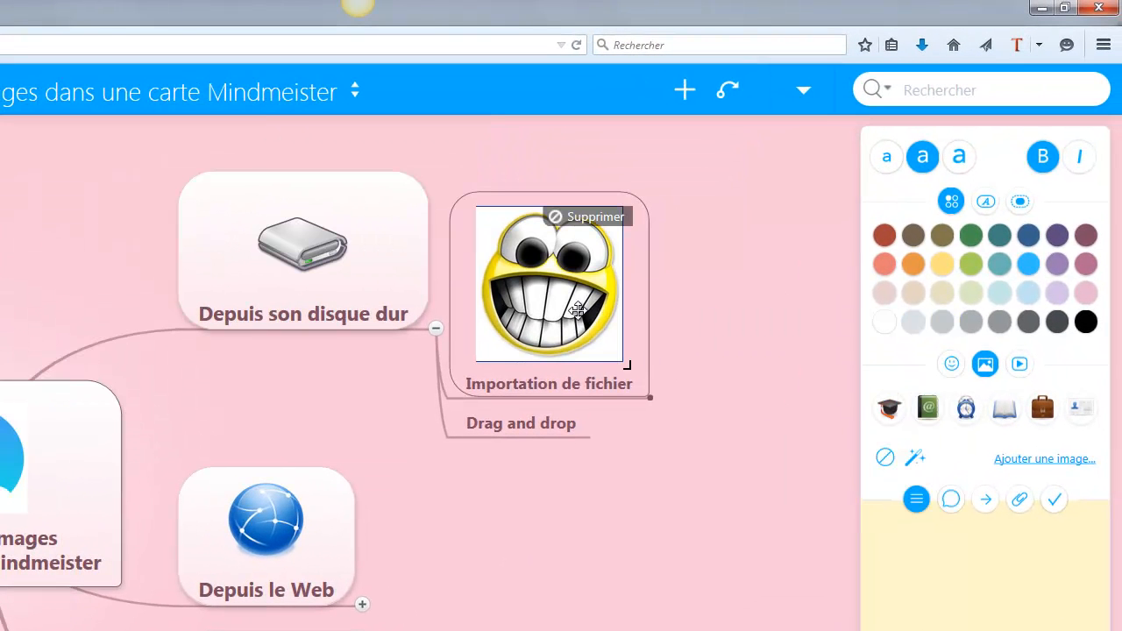
drag(626, 365, 554, 296)
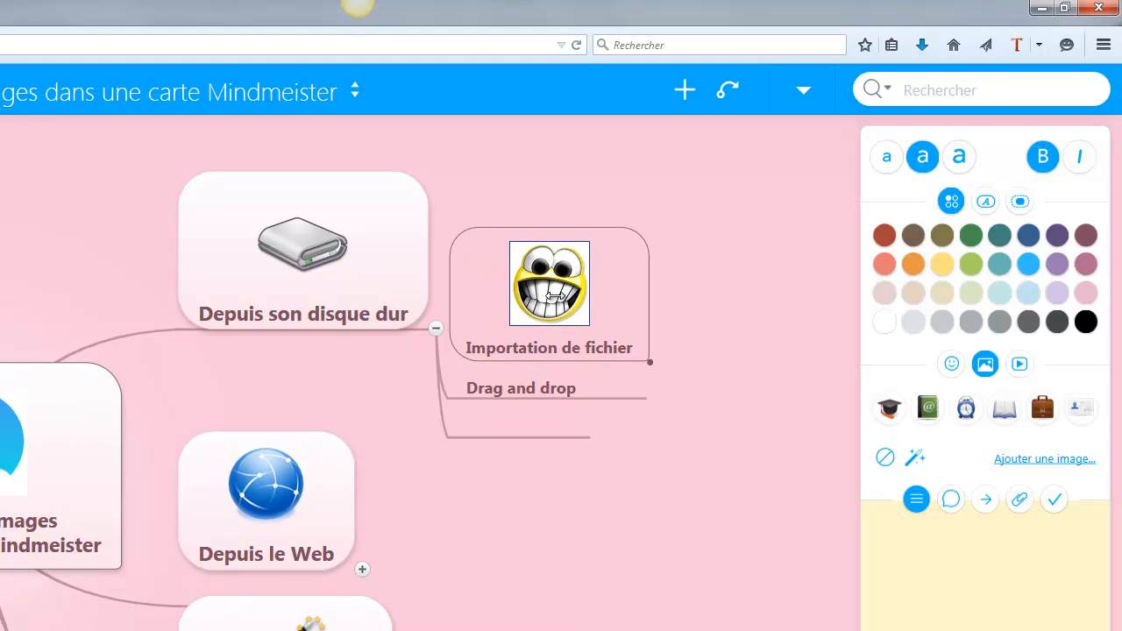
click(710, 266)
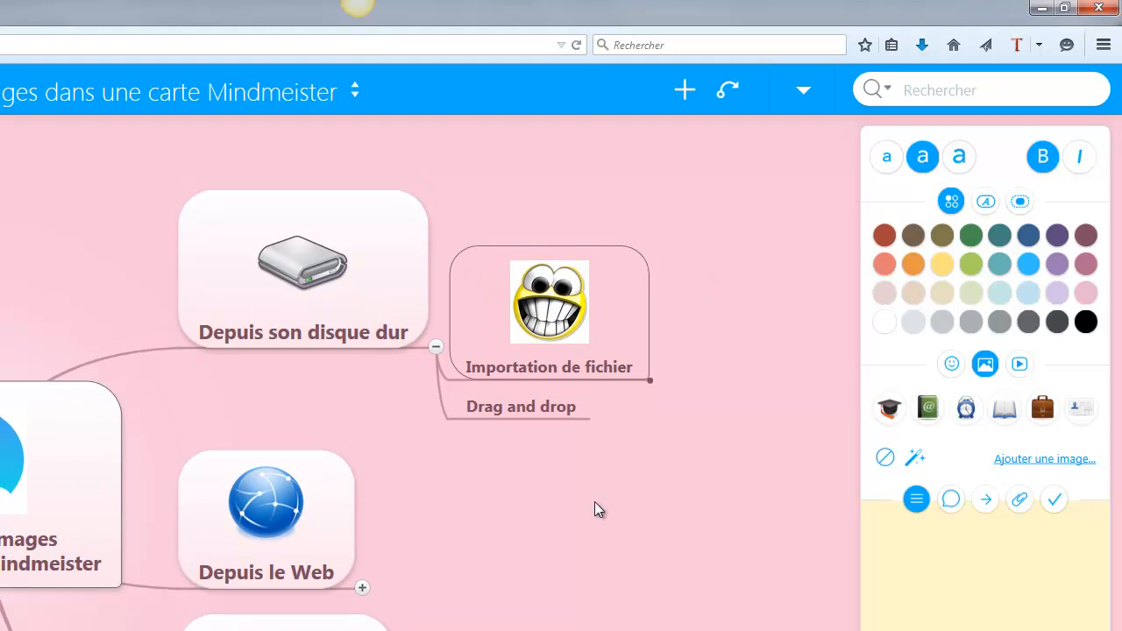
Step: Reduce the browser window and move it aside so the desktop image files and the "Drag and drop" topic are both accessible
drag(594, 502, 613, 452)
right_click(614, 452)
click(547, 446)
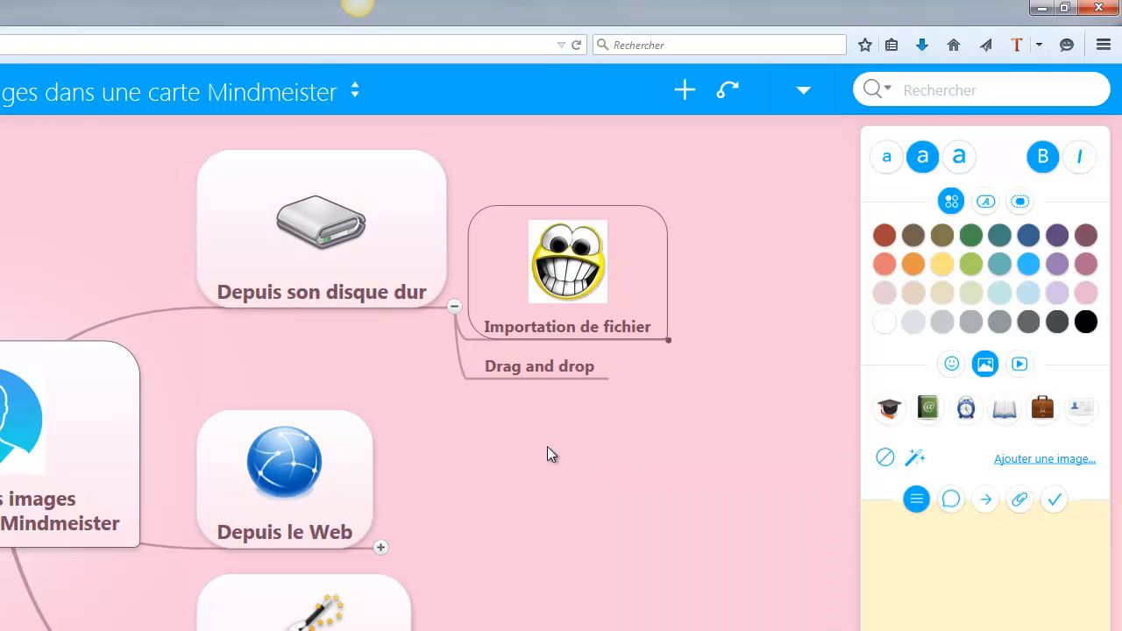
click(1065, 8)
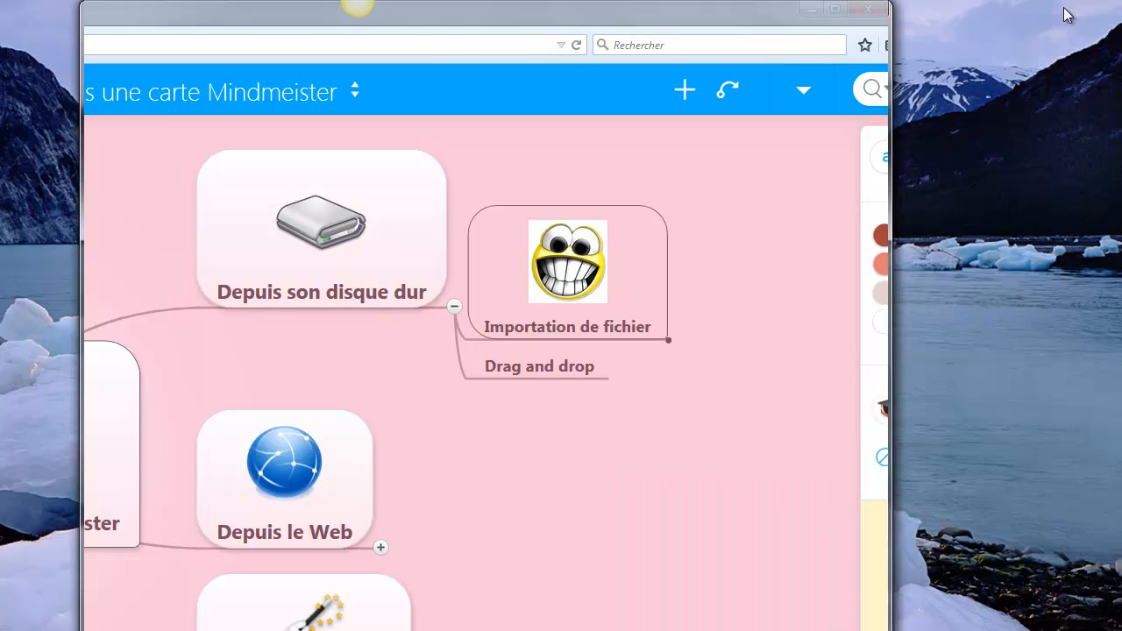
drag(573, 381, 260, 351)
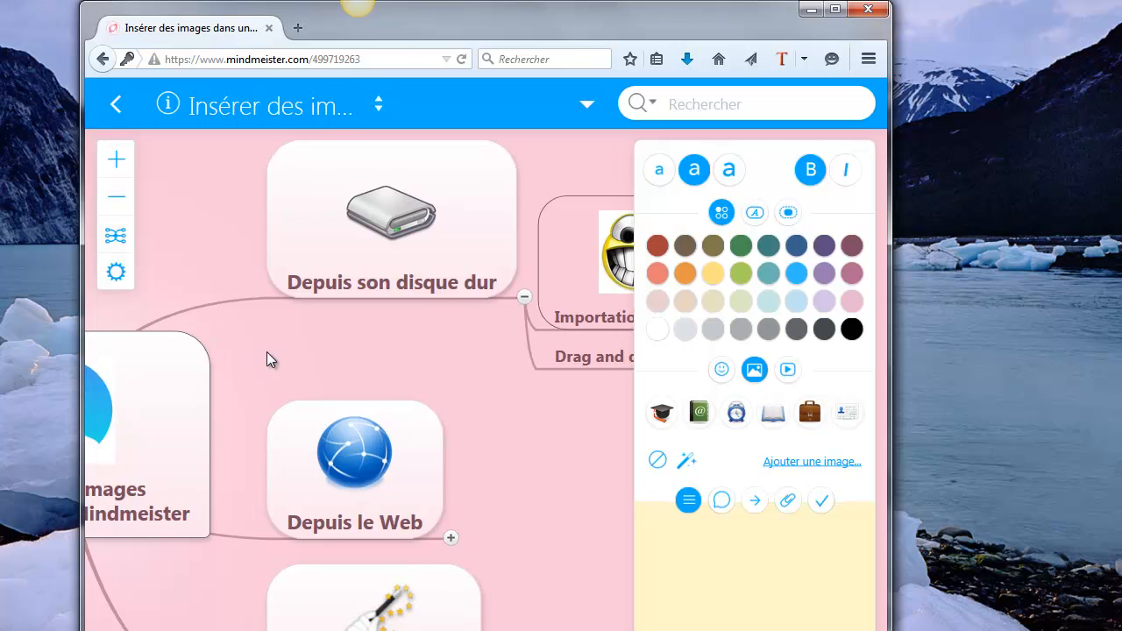
right_click(188, 372)
drag(500, 368, 233, 361)
right_click(234, 357)
click(529, 479)
drag(528, 479, 443, 516)
right_click(444, 512)
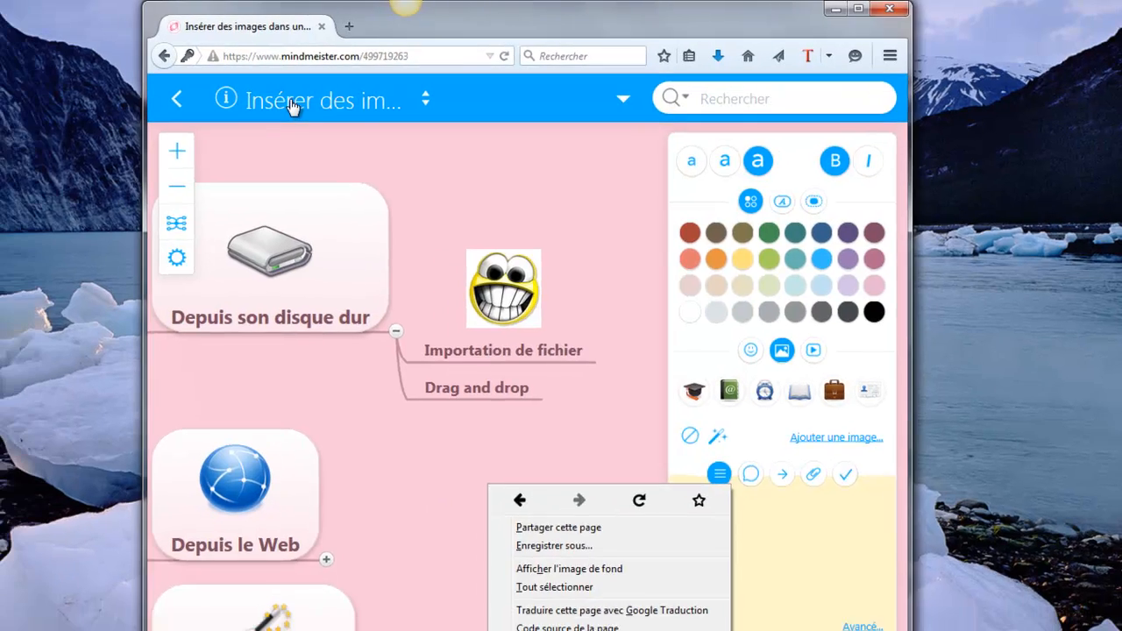
drag(437, 18, 483, 26)
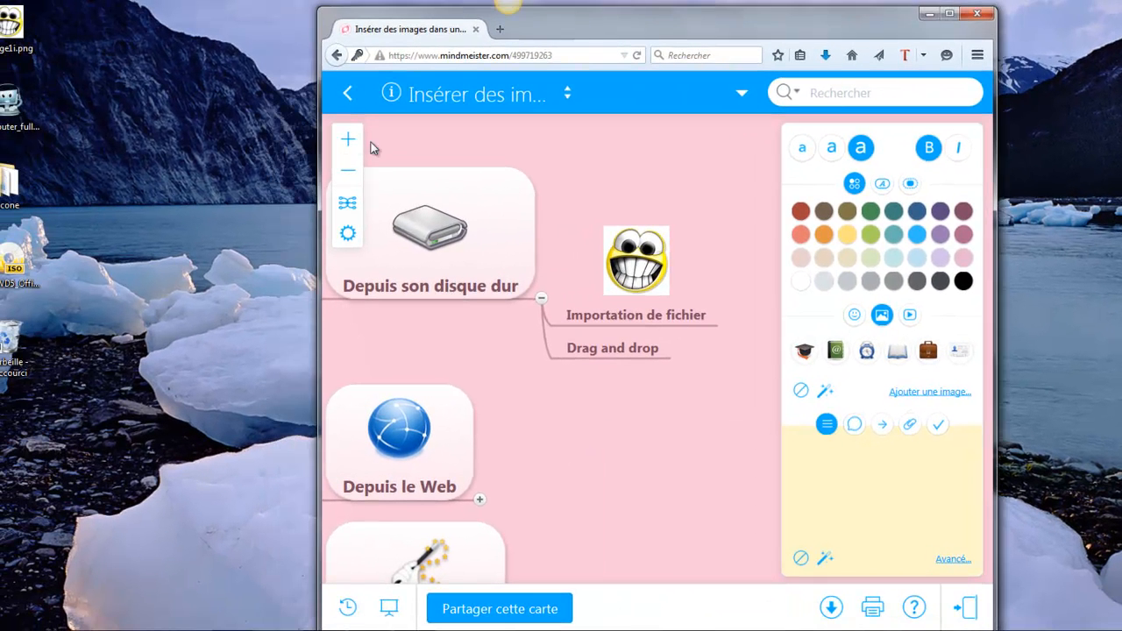
click(283, 258)
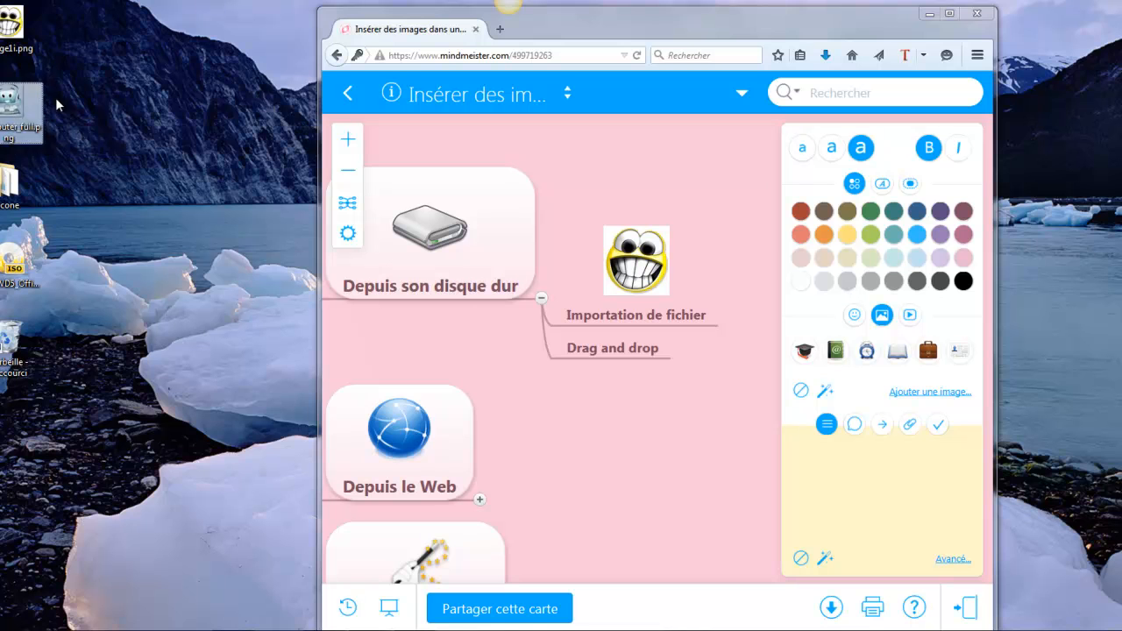
Step: Drop Computer_full.png from the desktop onto the "Drag and drop" topic and shrink the inserted picture
drag(10, 104, 605, 352)
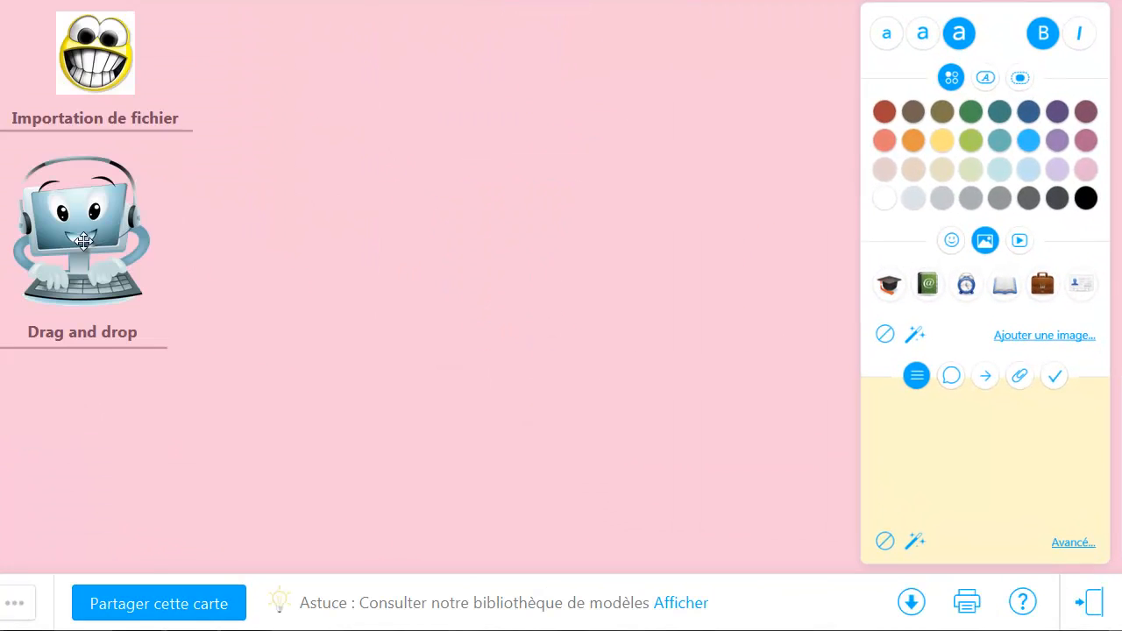
right_click(500, 350)
click(315, 254)
click(315, 254)
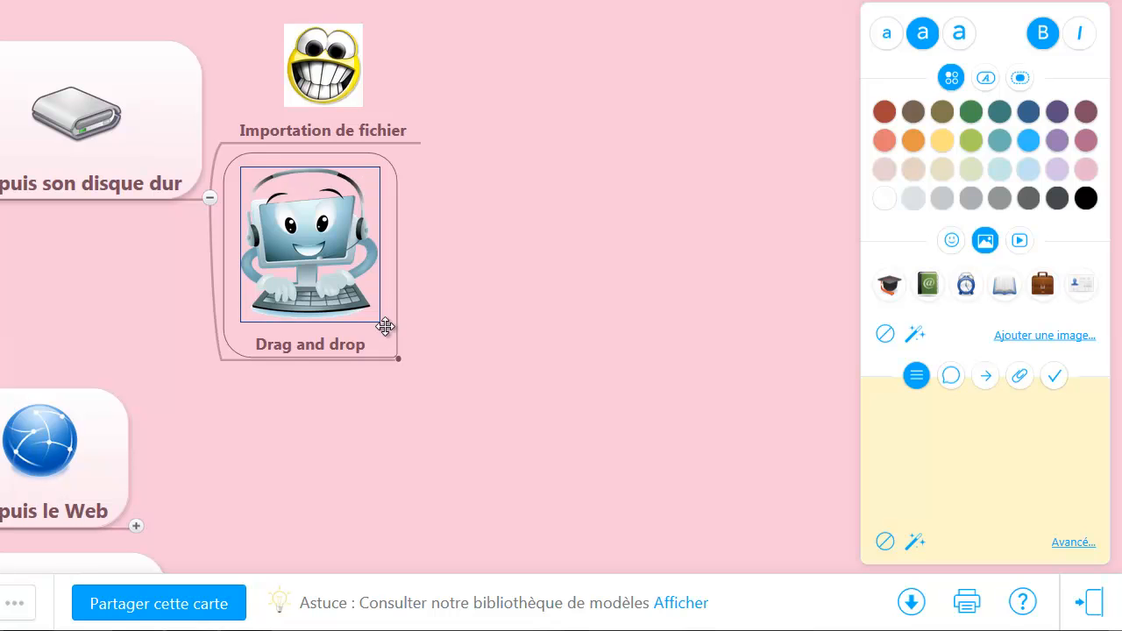
drag(385, 327, 337, 265)
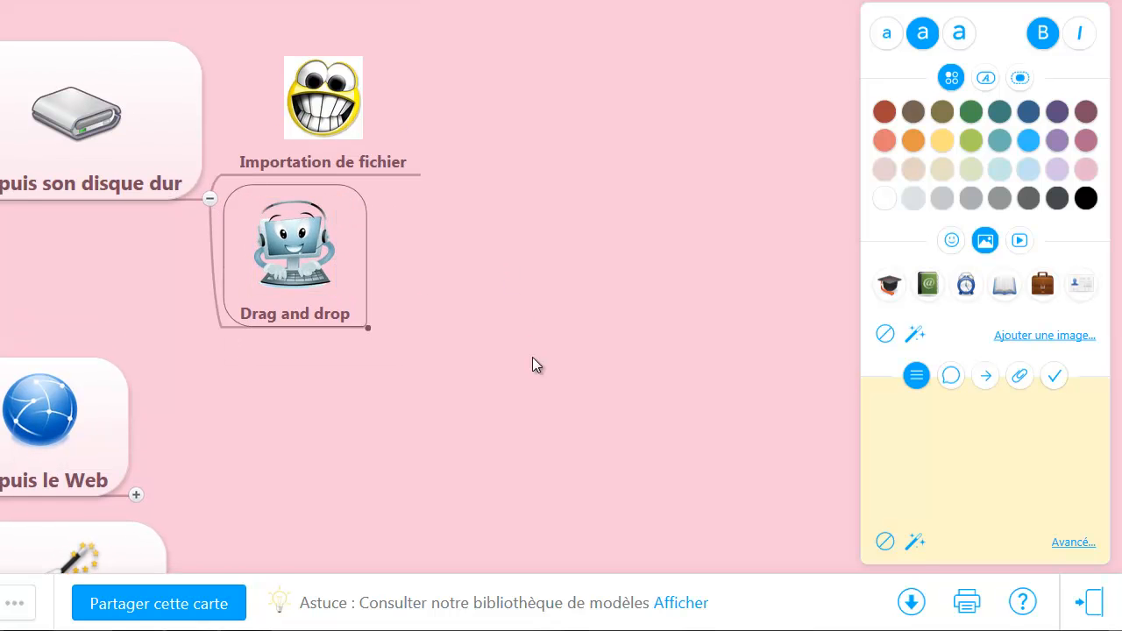
right_click(664, 384)
click(594, 449)
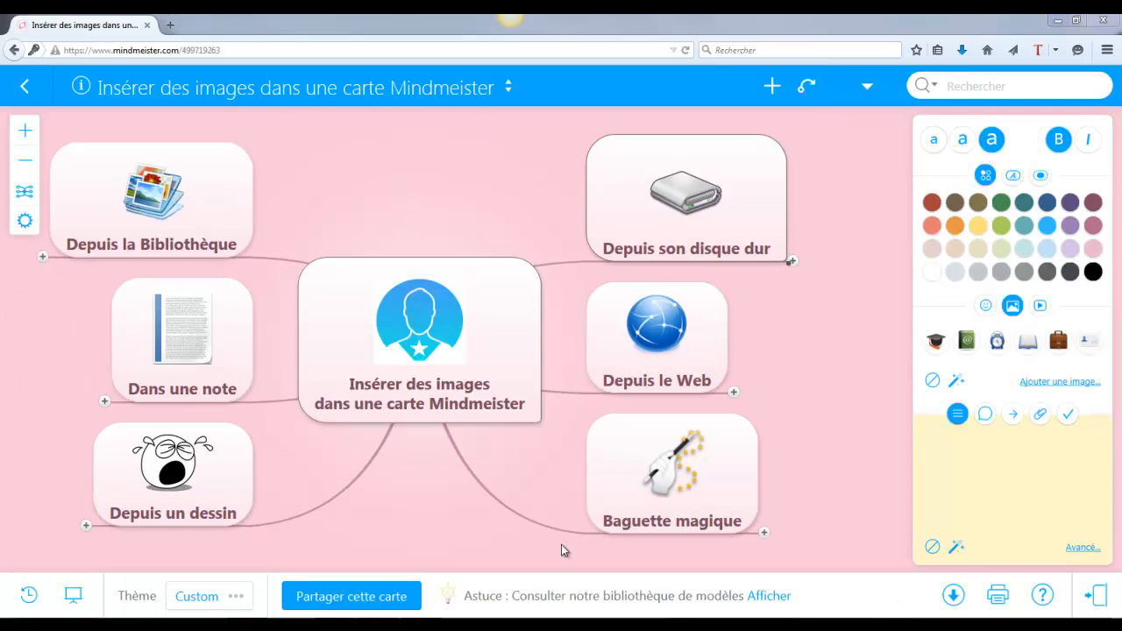
Step: Expand the "Depuis le Web" branch to show its subtopics
click(734, 391)
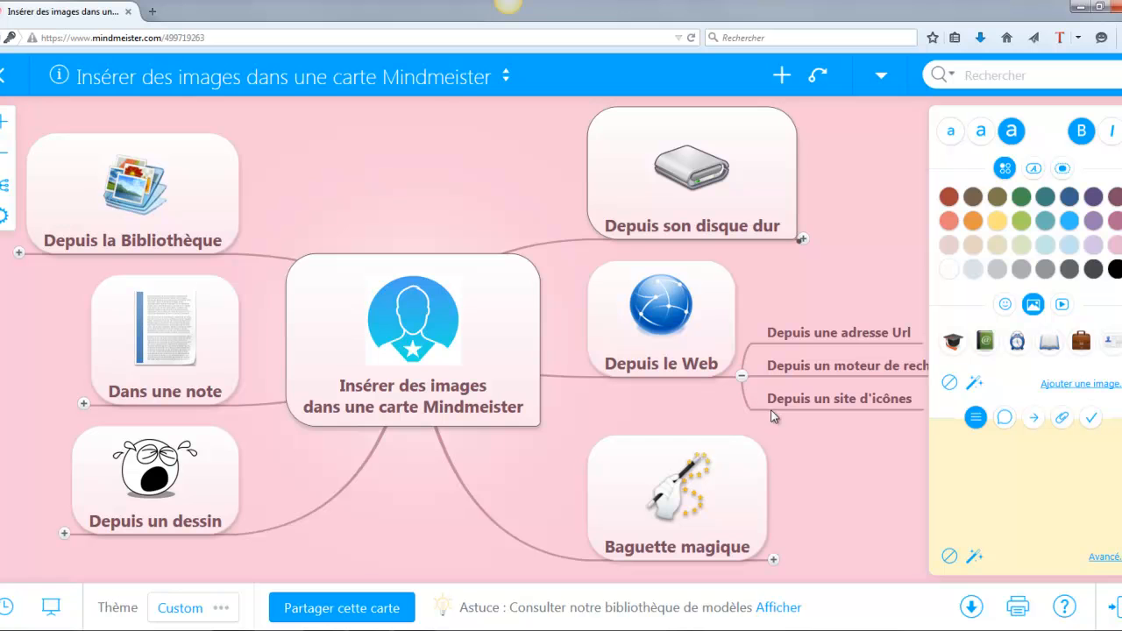
drag(854, 443, 659, 434)
right_click(659, 434)
Step: Start adding a web image to the "Depuis une adresse Url" topic, with "Entrez URL" as the source
click(641, 331)
click(644, 329)
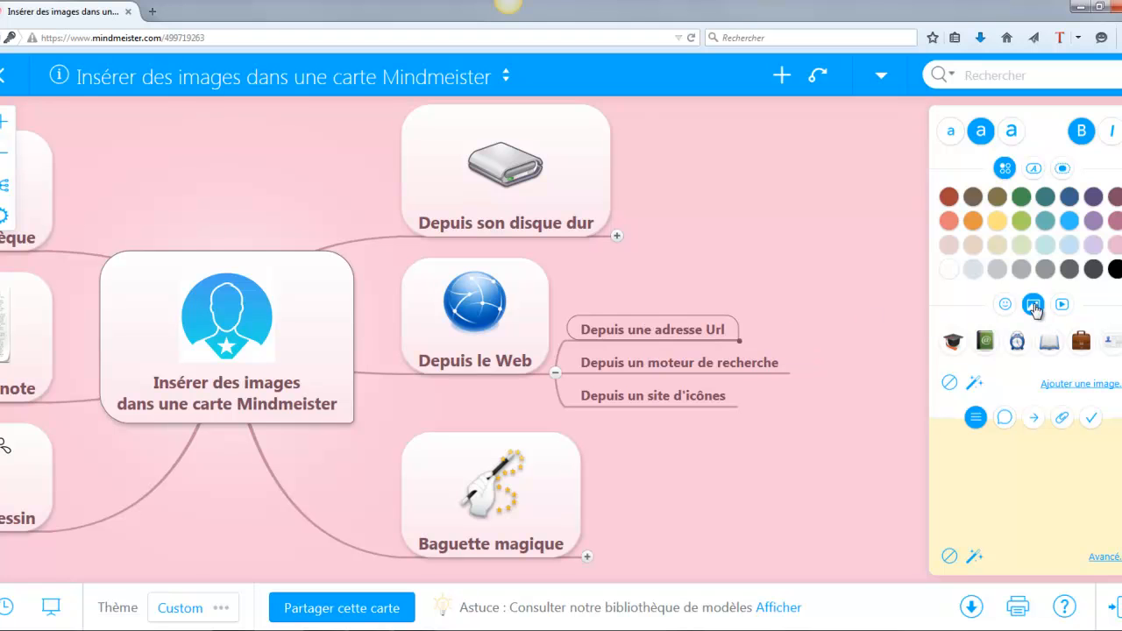
click(1066, 386)
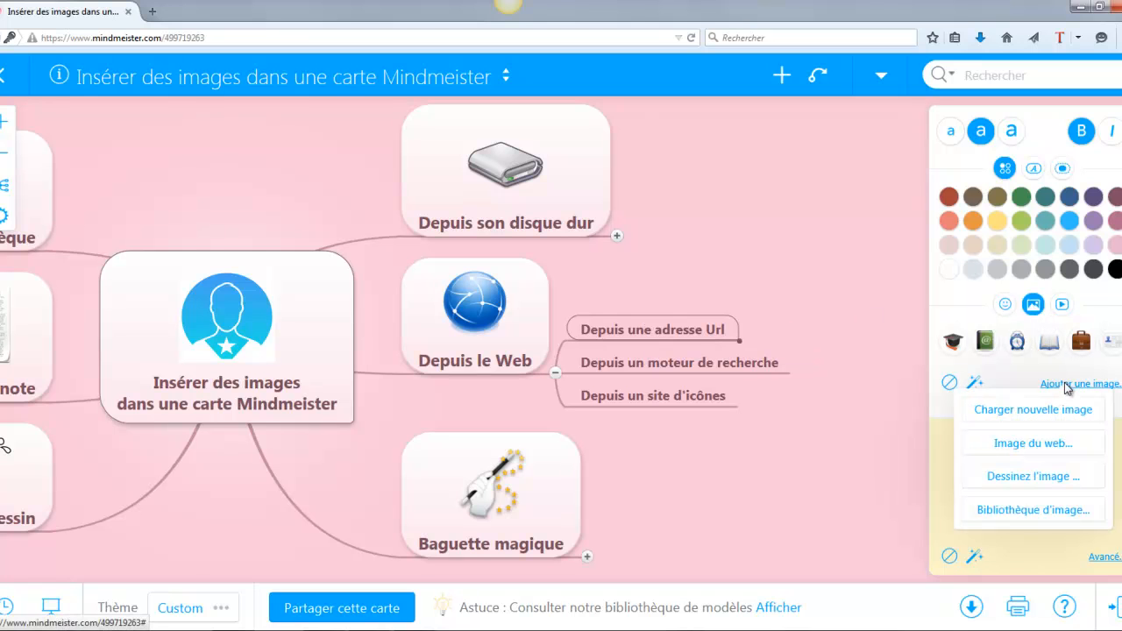
click(1043, 449)
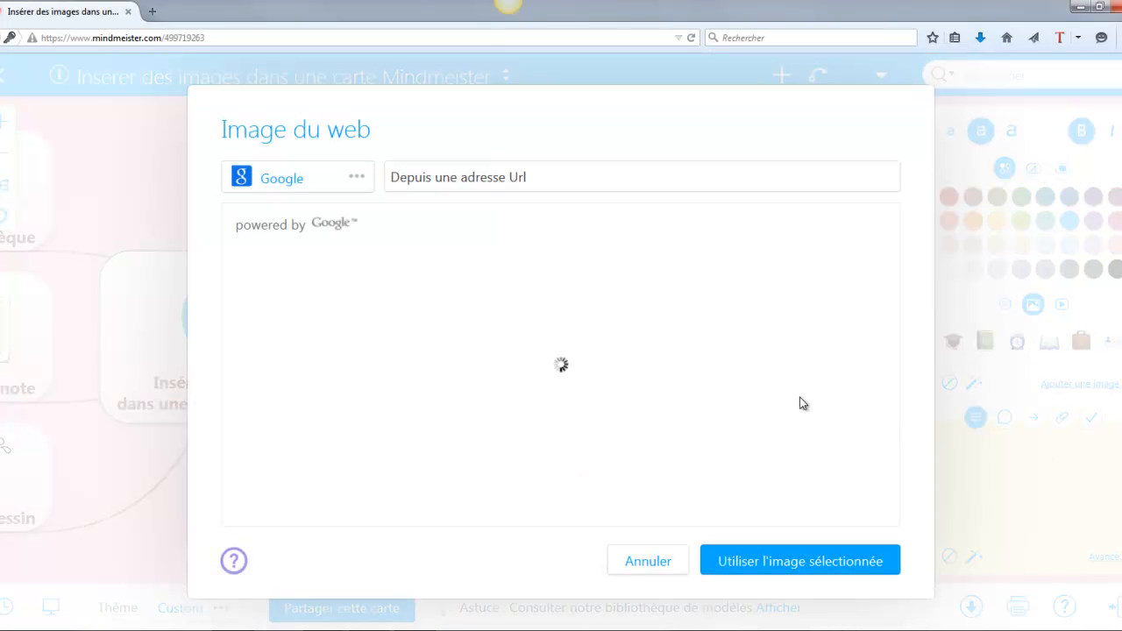
click(355, 186)
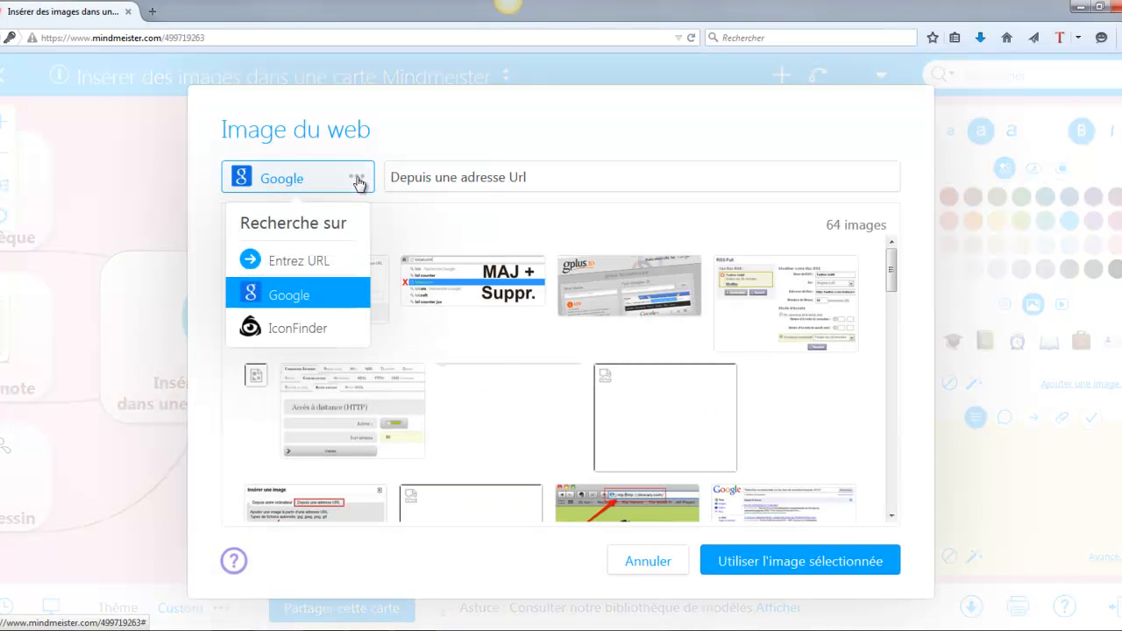
click(329, 263)
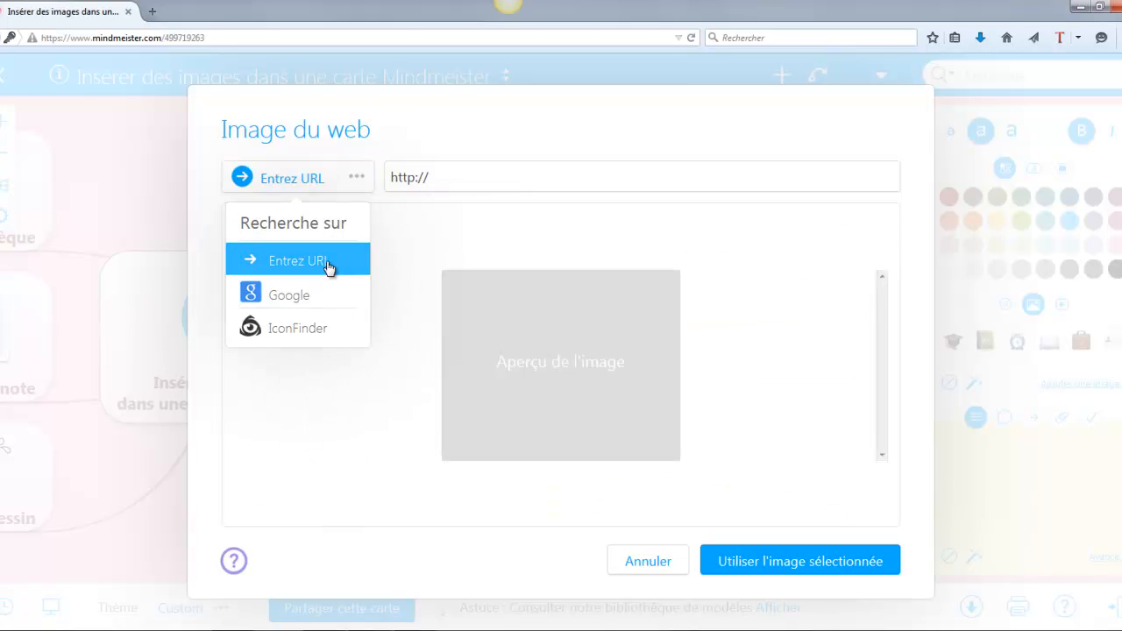
drag(438, 179, 395, 179)
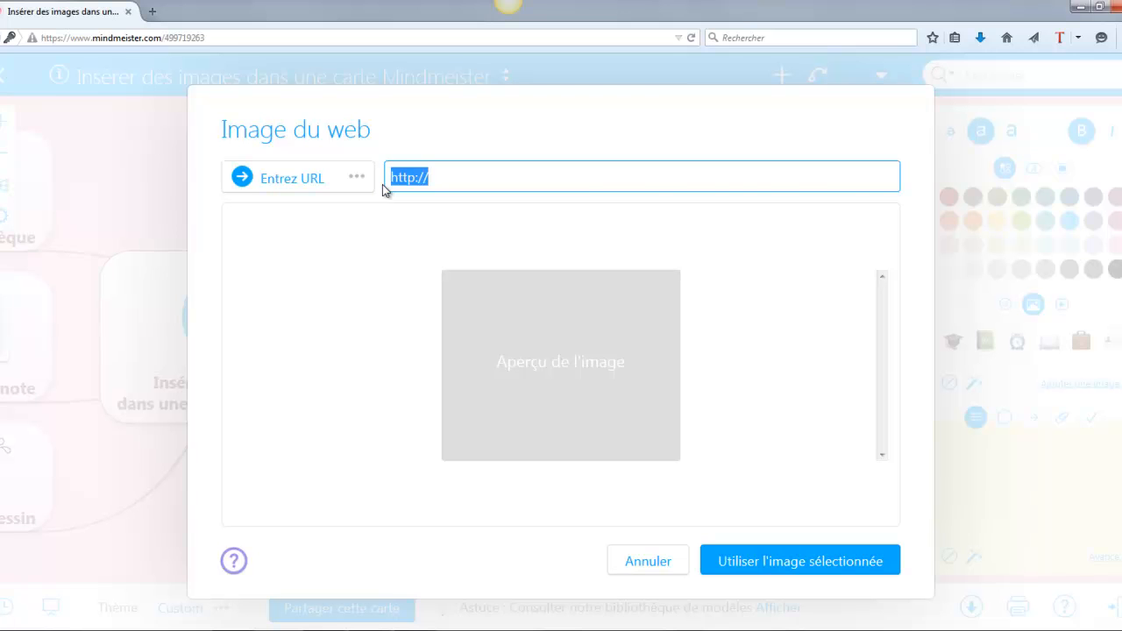
text(http://www.formateurduweb.fr/wp-content/uploads/2014/11/interface_logo_blog.jpg)
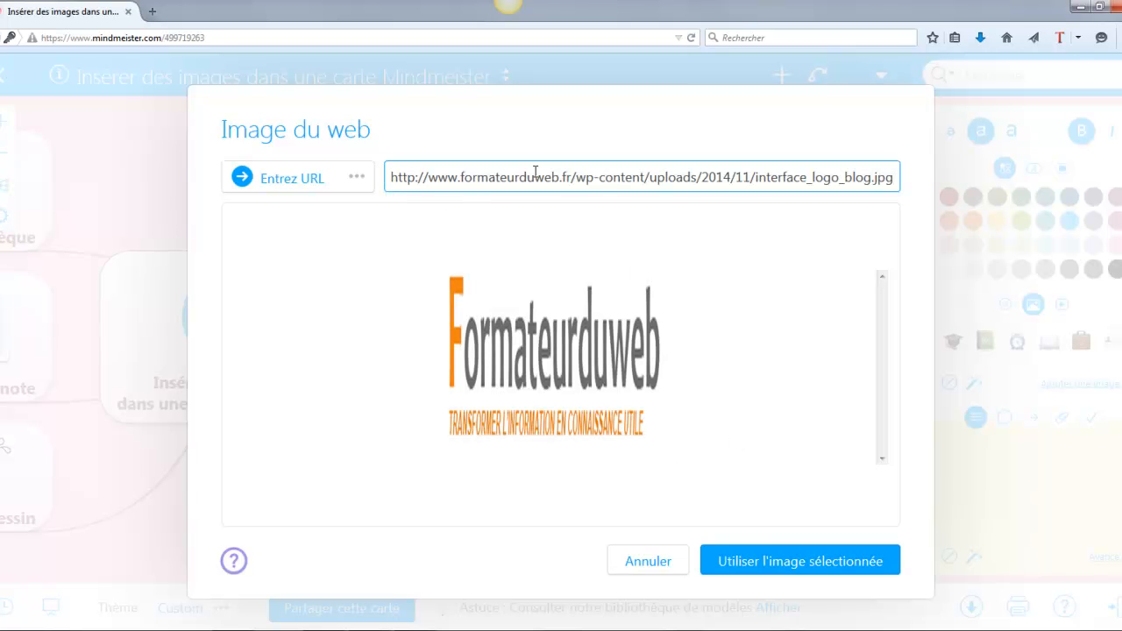
click(775, 568)
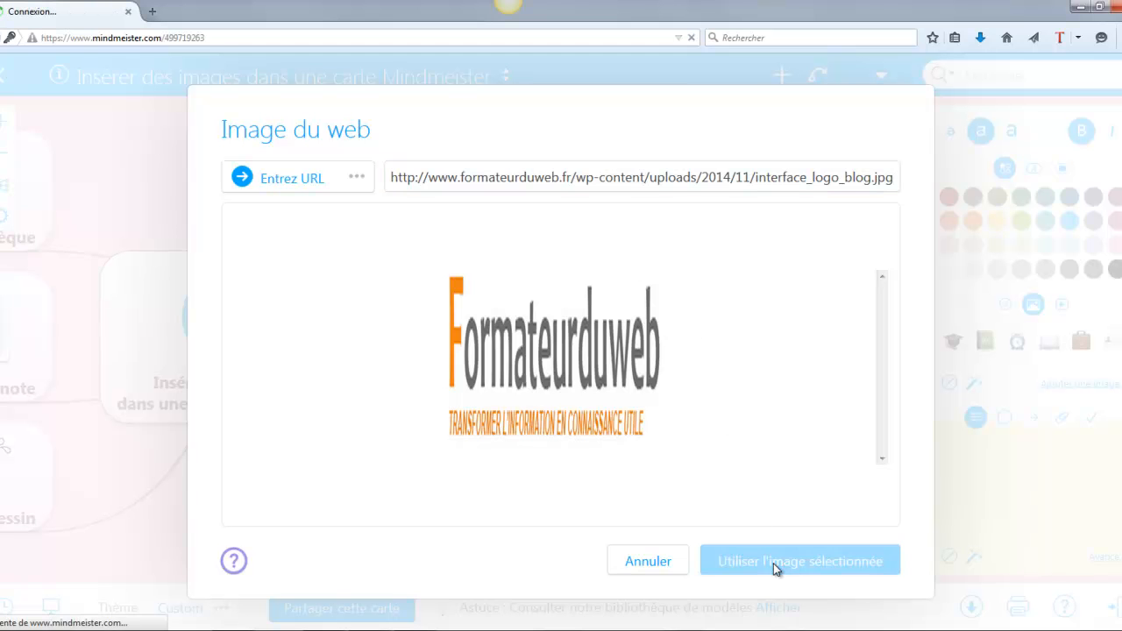
mouse_move(623, 307)
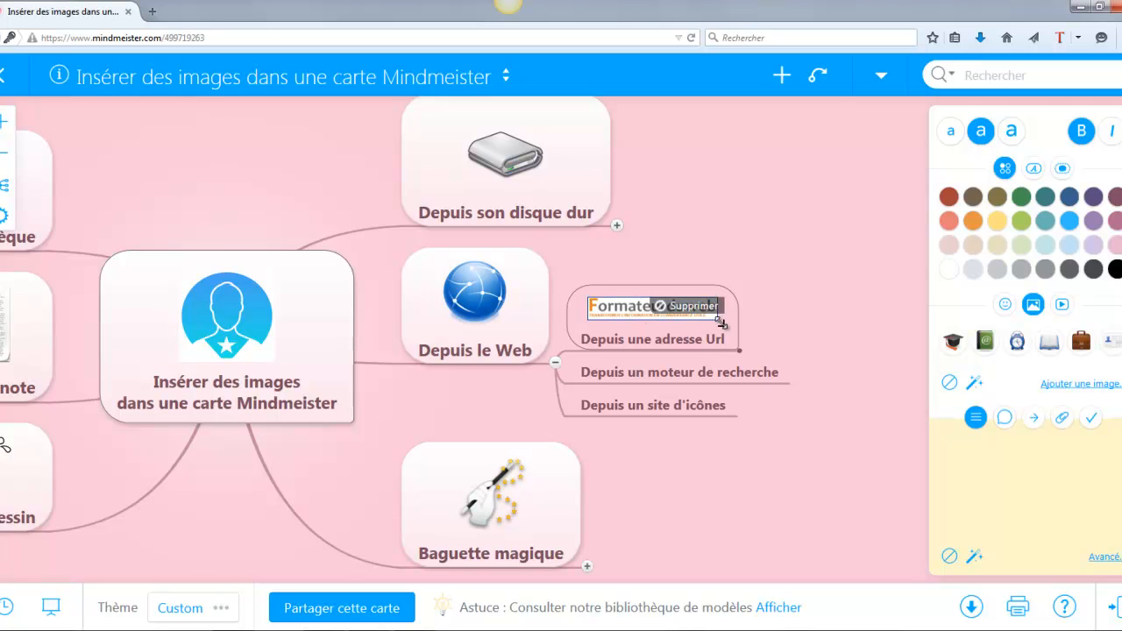
mouse_move(720, 324)
mouse_down()
mouse_move(751, 330)
mouse_move(717, 329)
mouse_up()
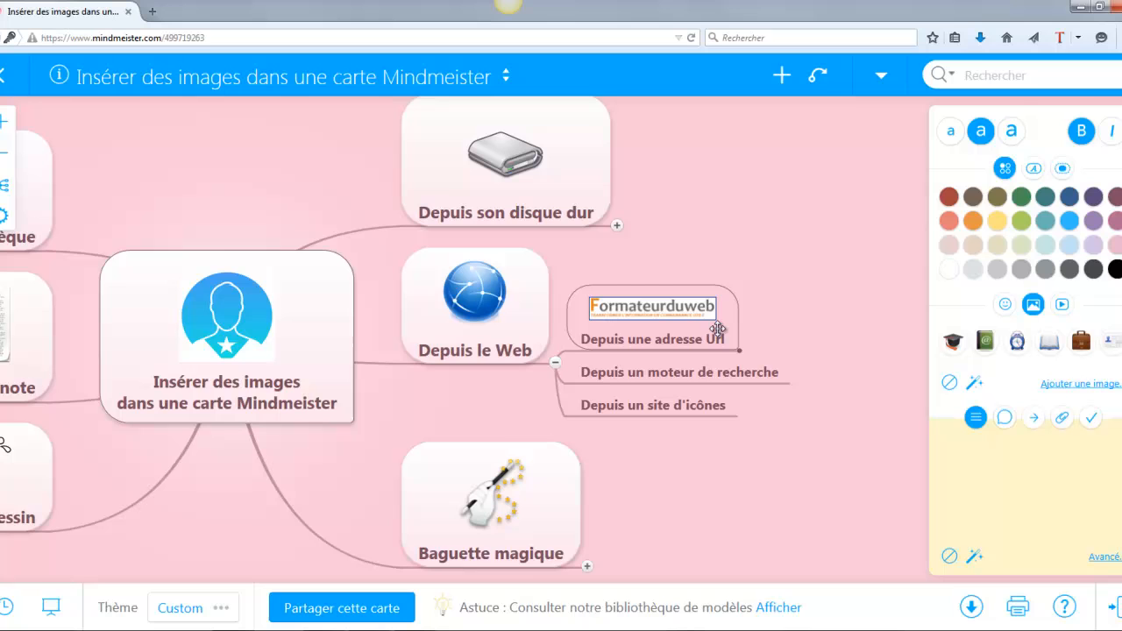
Step: Start adding a web image to the "Depuis un moteur de recherche" topic, with Google as the search source
click(730, 375)
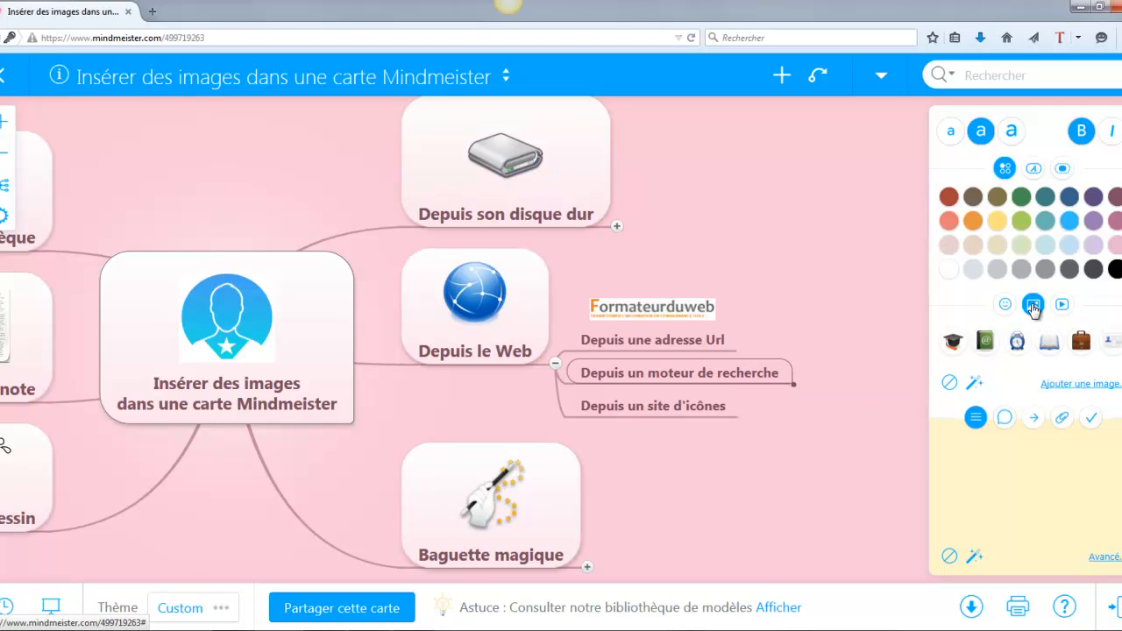
click(1068, 392)
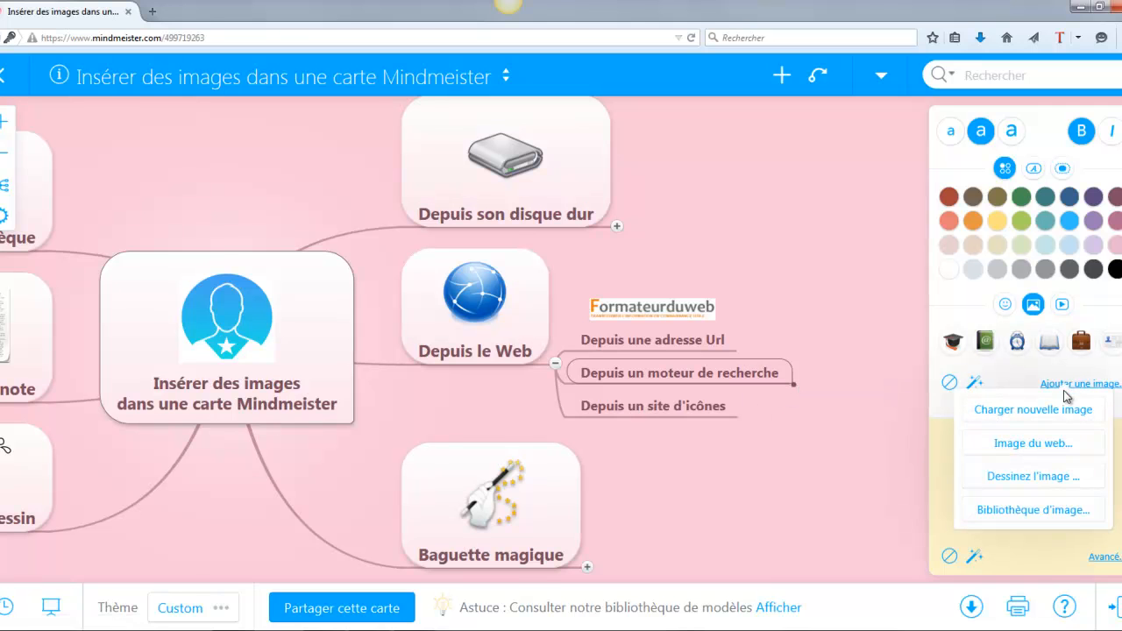
click(1049, 448)
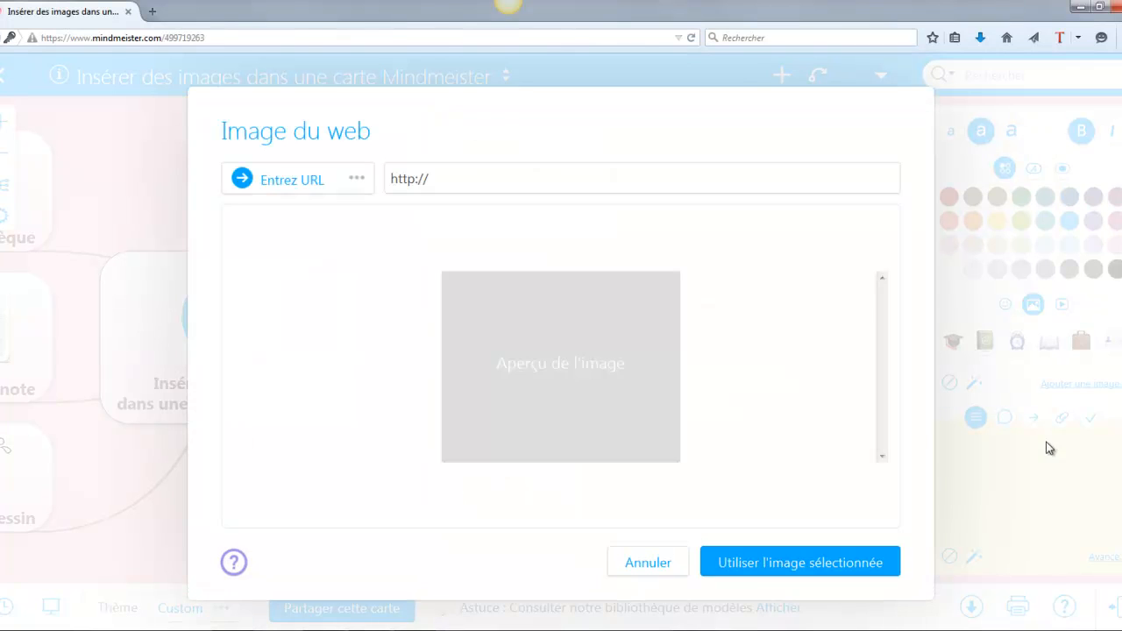
click(356, 178)
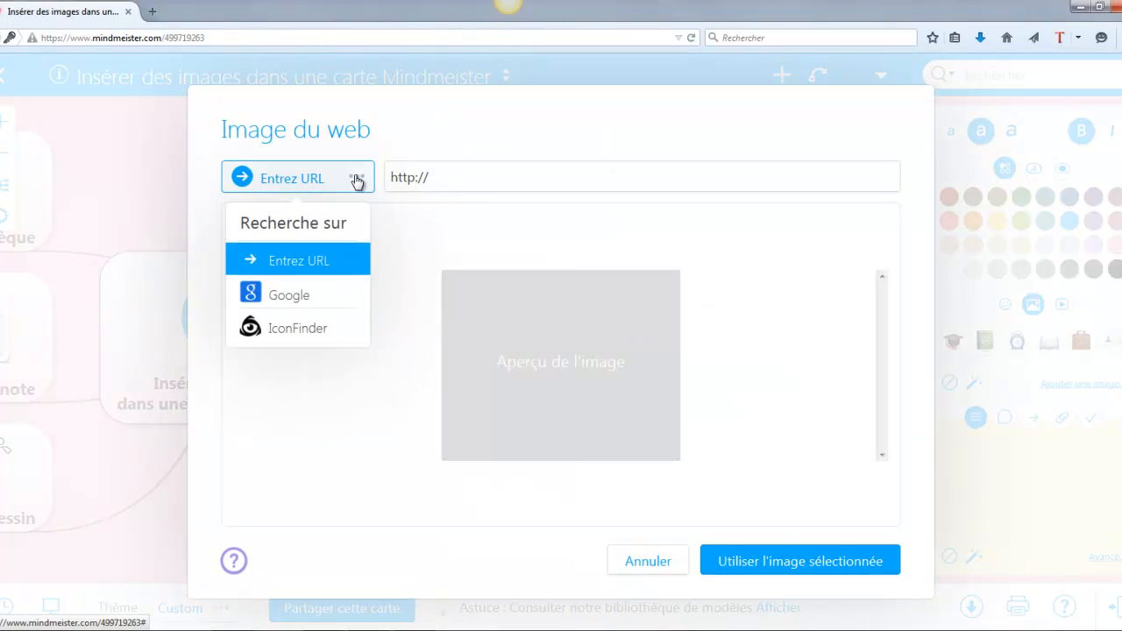
click(305, 302)
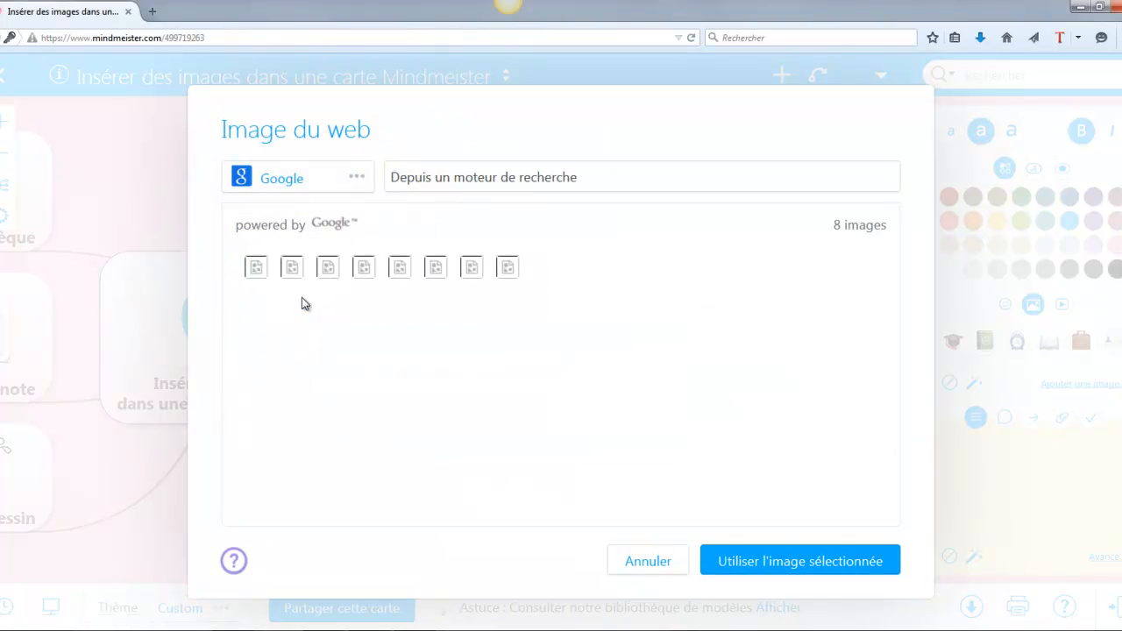
Step: Search for "elearning", insert the e-learning picture with the magnifying glass into the topic and shrink it
click(614, 179)
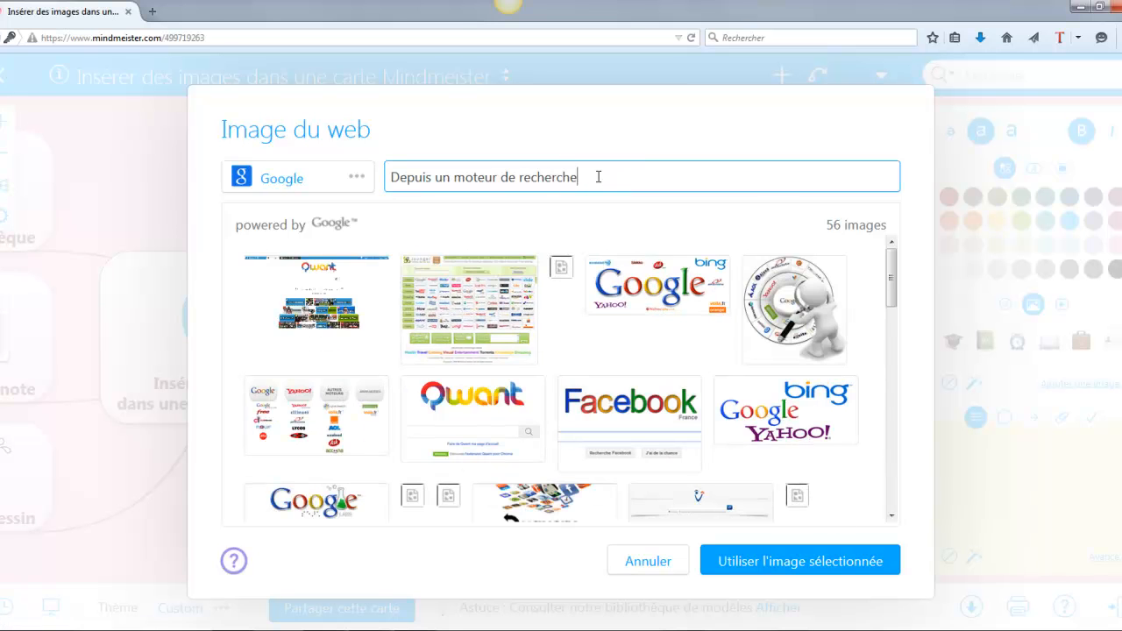
drag(596, 176, 362, 180)
key(BackSpace)
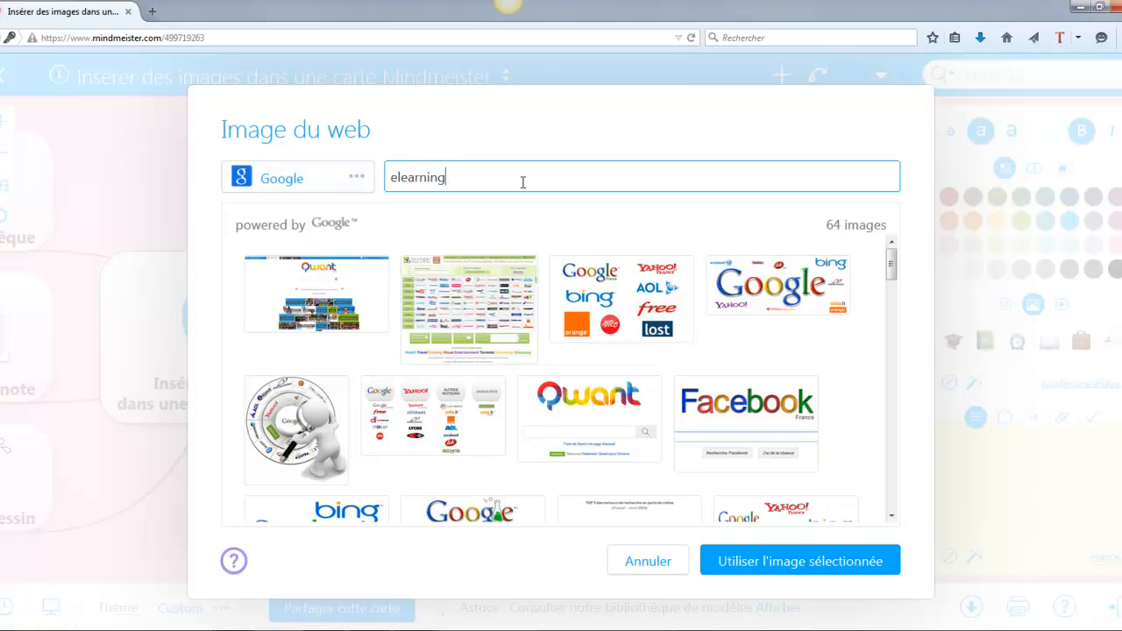
key(Return)
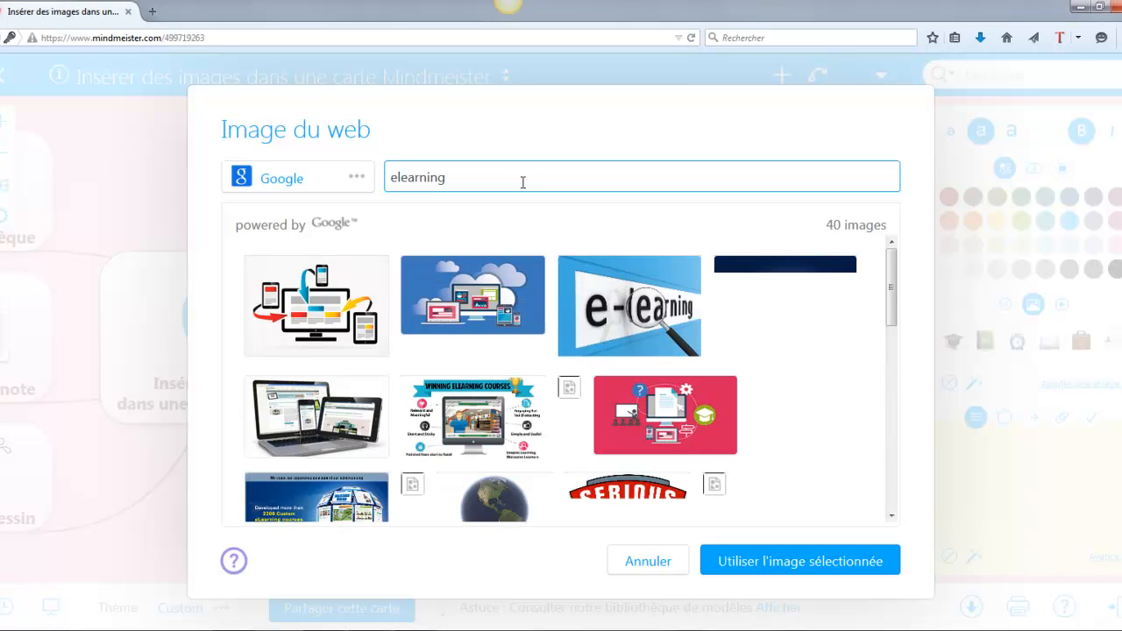
click(664, 304)
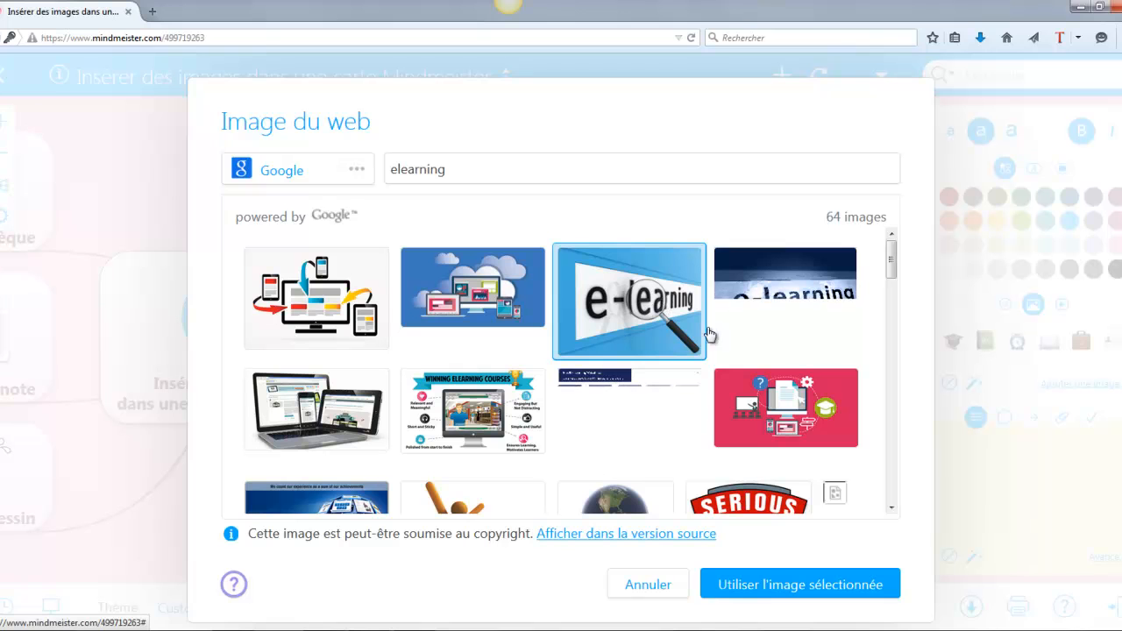
click(765, 593)
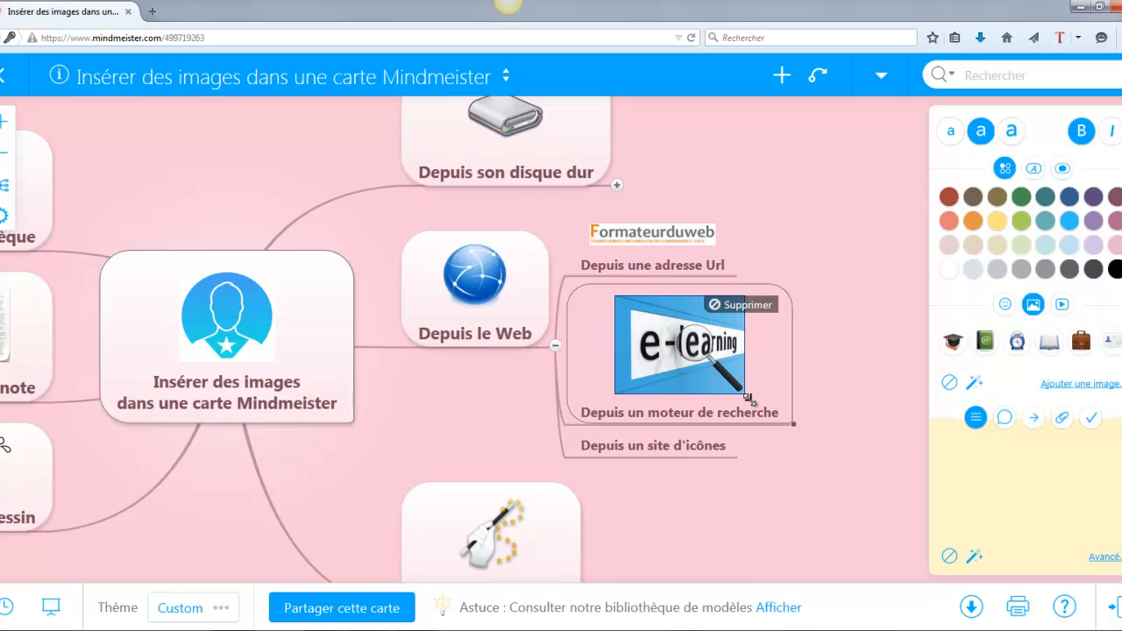
drag(750, 399, 706, 373)
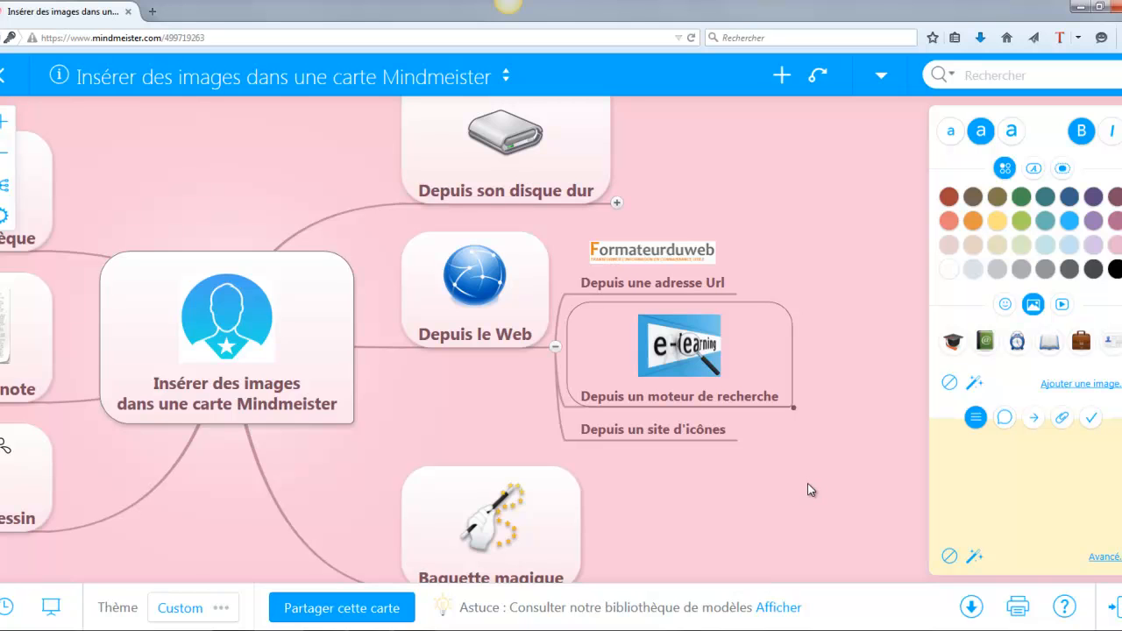
Step: Start adding a web image to the "Depuis un site d'icônes" topic, with IconFinder as the search source
click(692, 433)
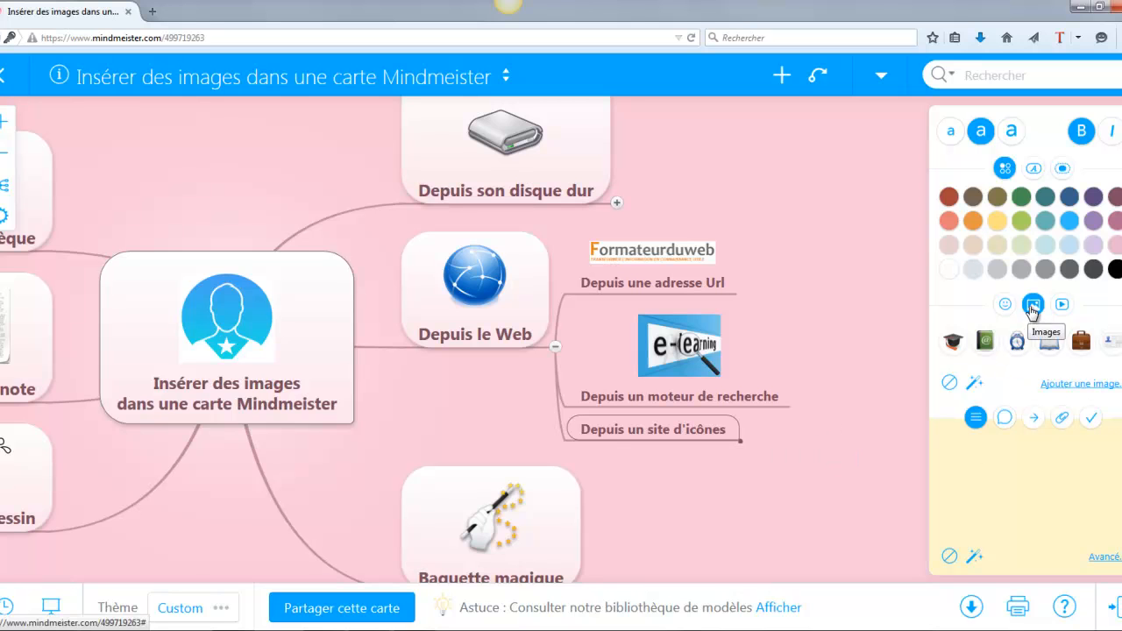
click(1060, 392)
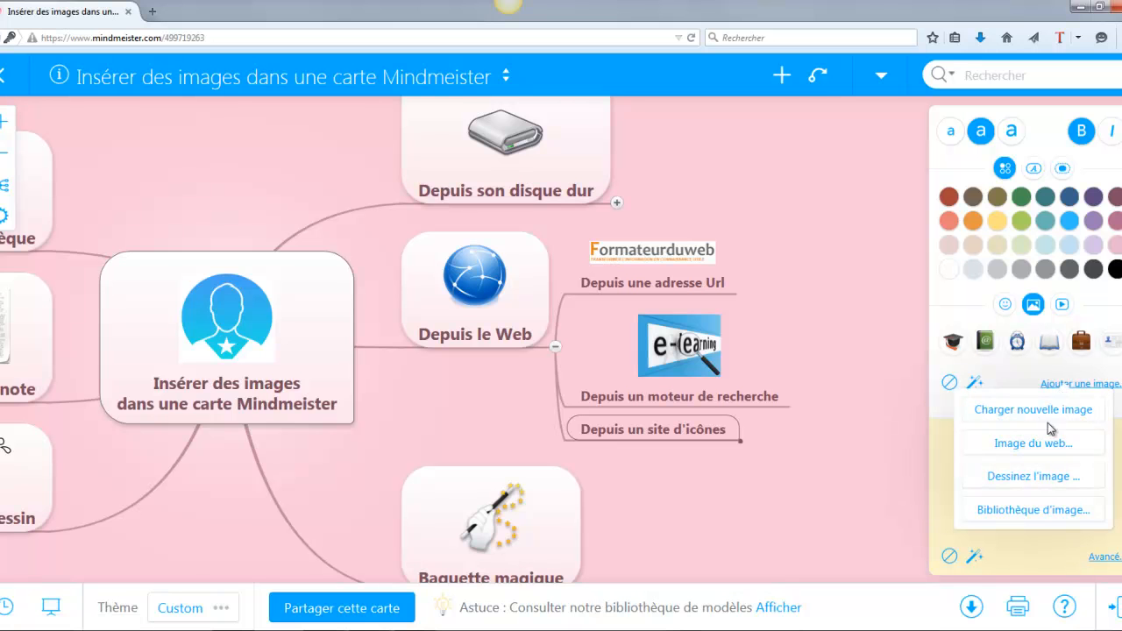
click(1045, 445)
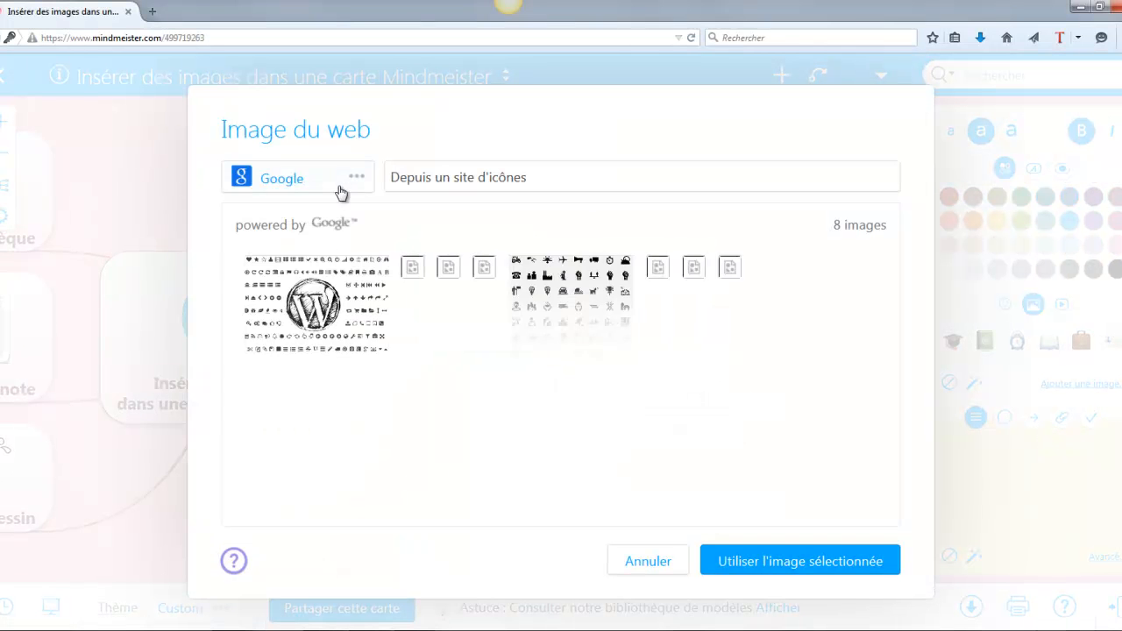
click(359, 180)
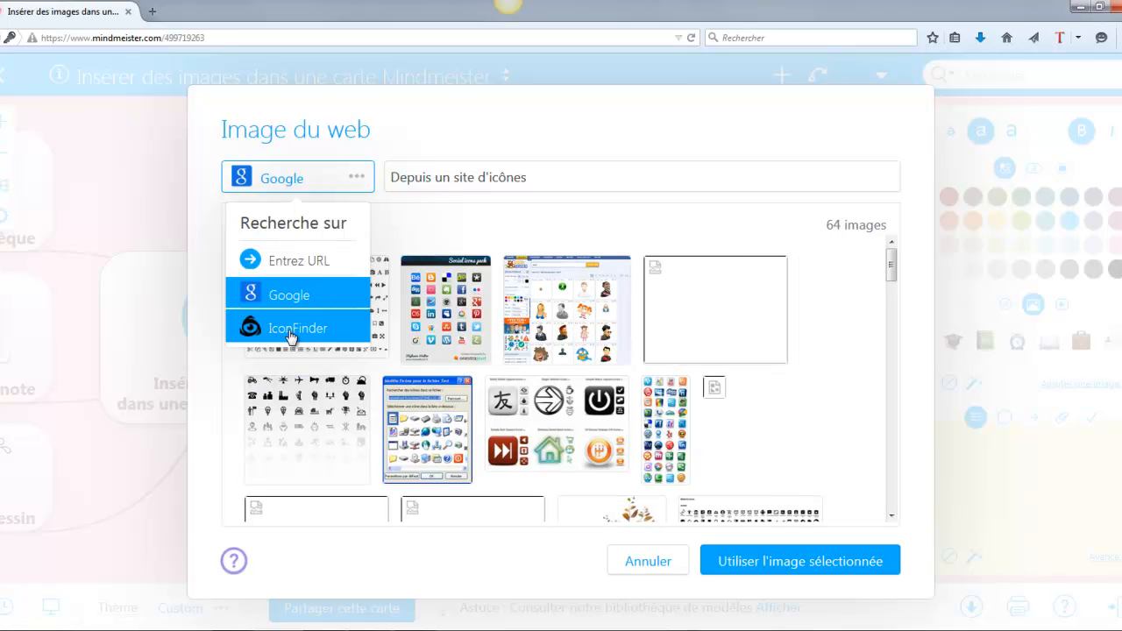
click(290, 334)
Step: Insert the yellow icon of a white walking figure into the "Depuis un site d'icônes" topic and shrink it
click(549, 177)
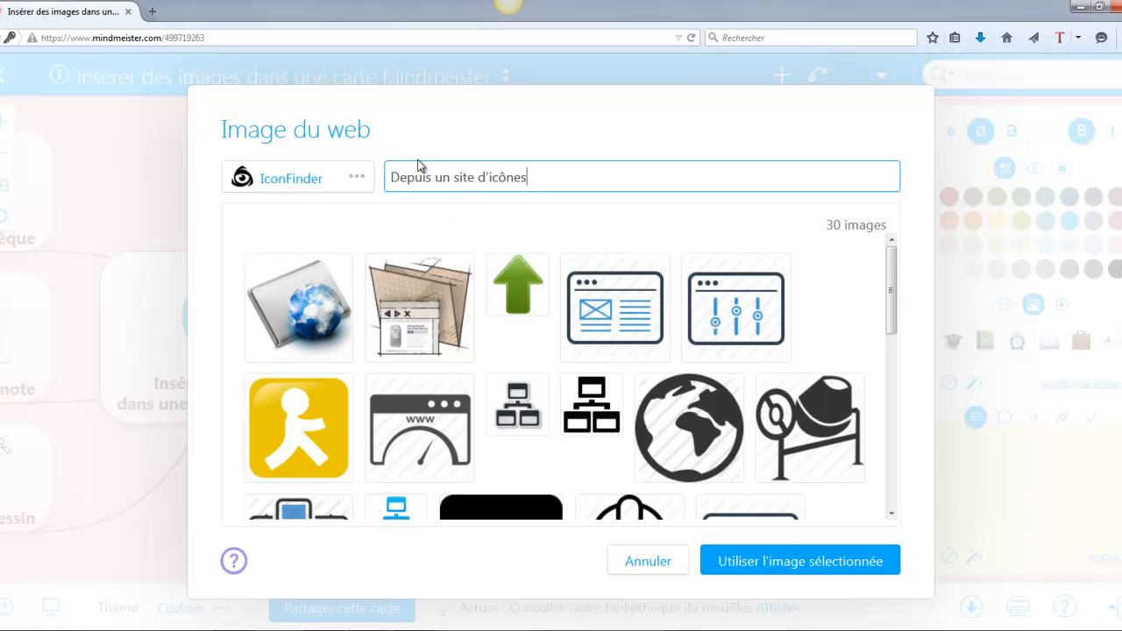
drag(890, 268, 891, 300)
drag(891, 333, 887, 307)
click(270, 334)
click(270, 334)
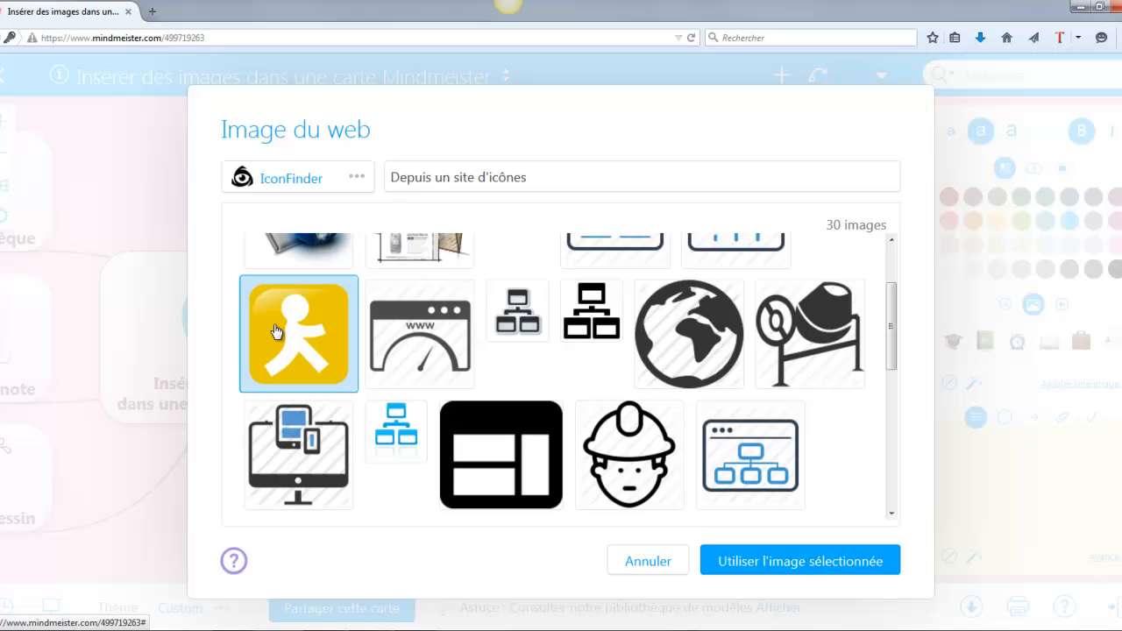
click(754, 566)
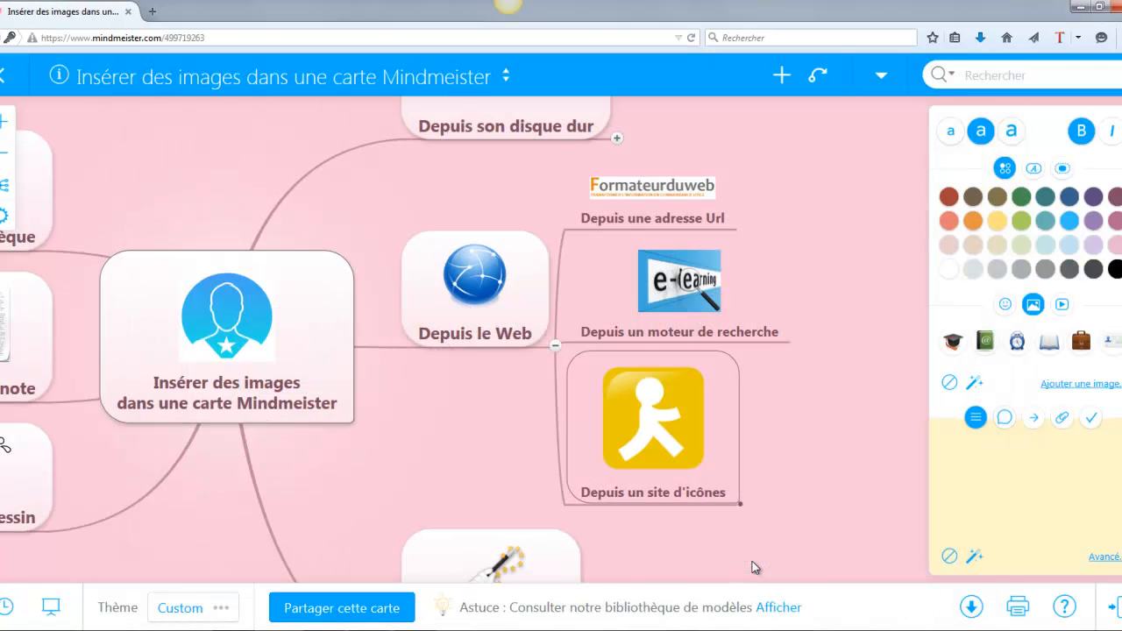
click(662, 456)
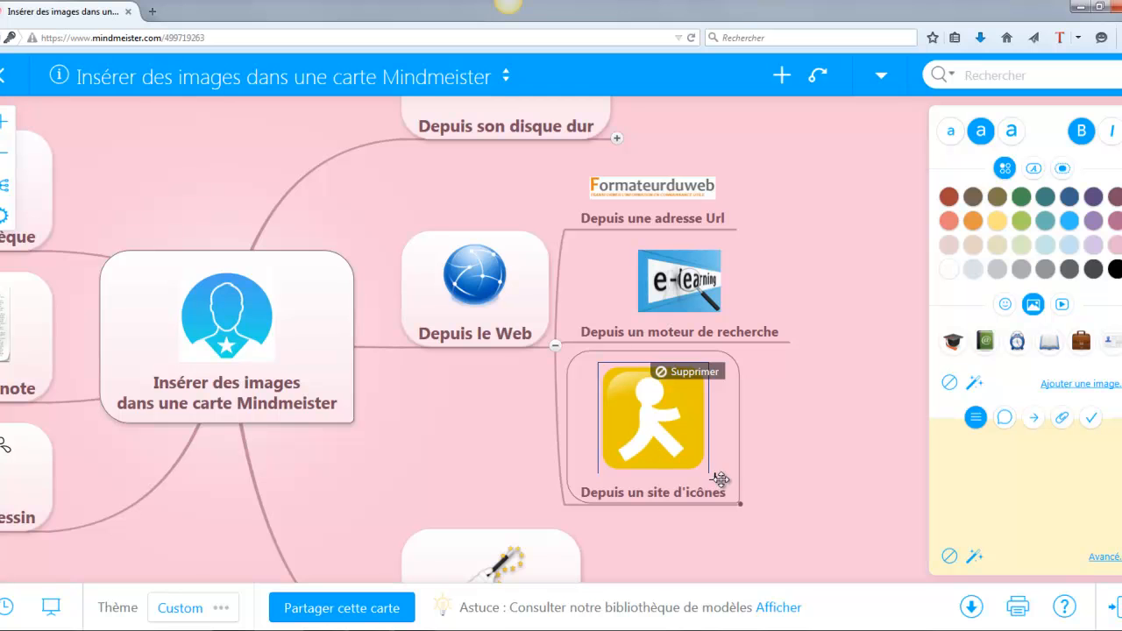
drag(711, 478, 670, 437)
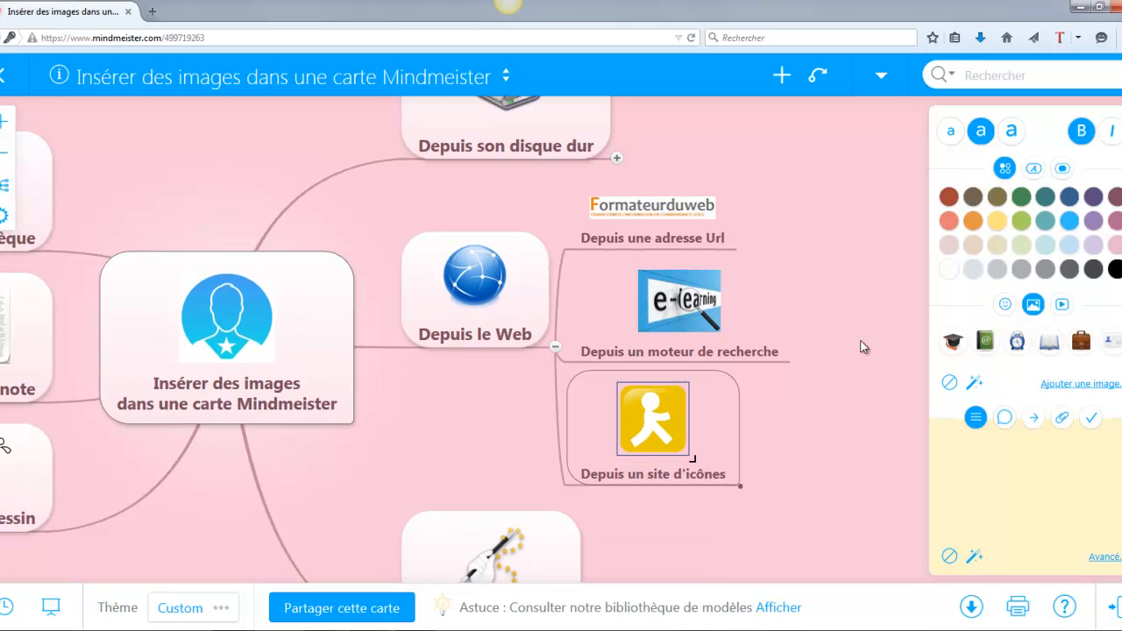
right_click(837, 355)
click(810, 324)
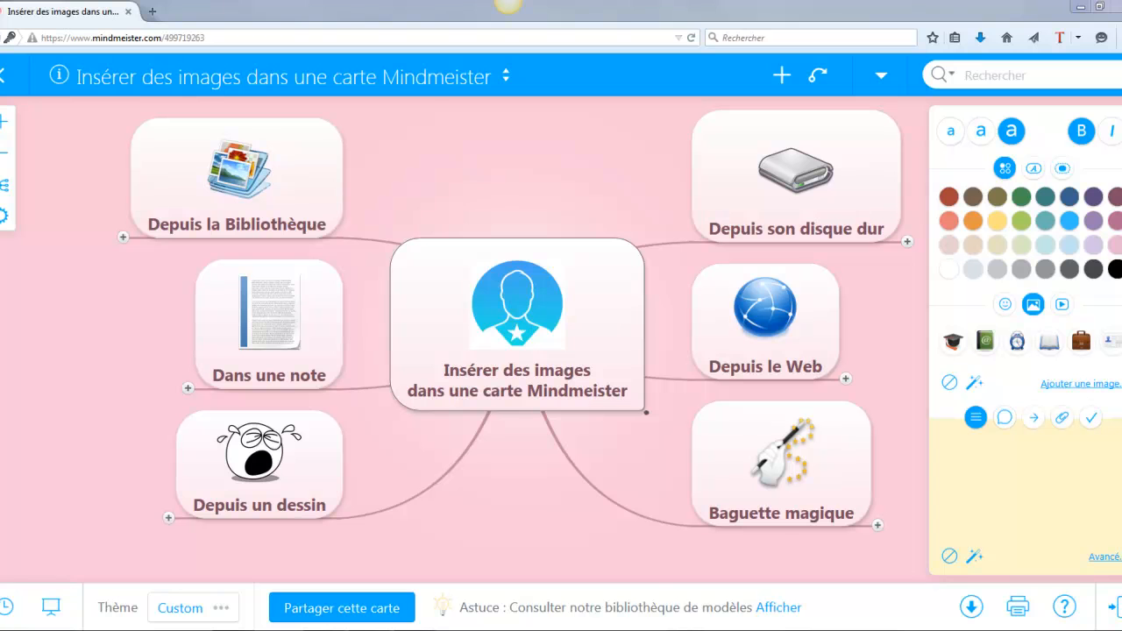
Step: Expand the "Baguette magique" branch and select its "watch" topic
drag(803, 548, 481, 518)
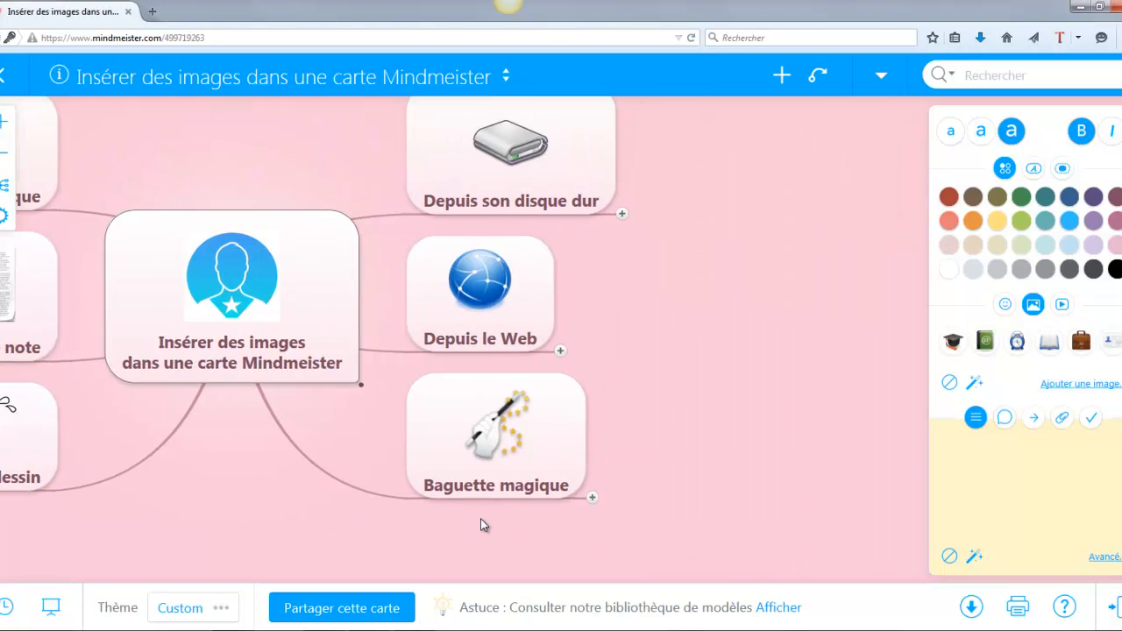
click(592, 497)
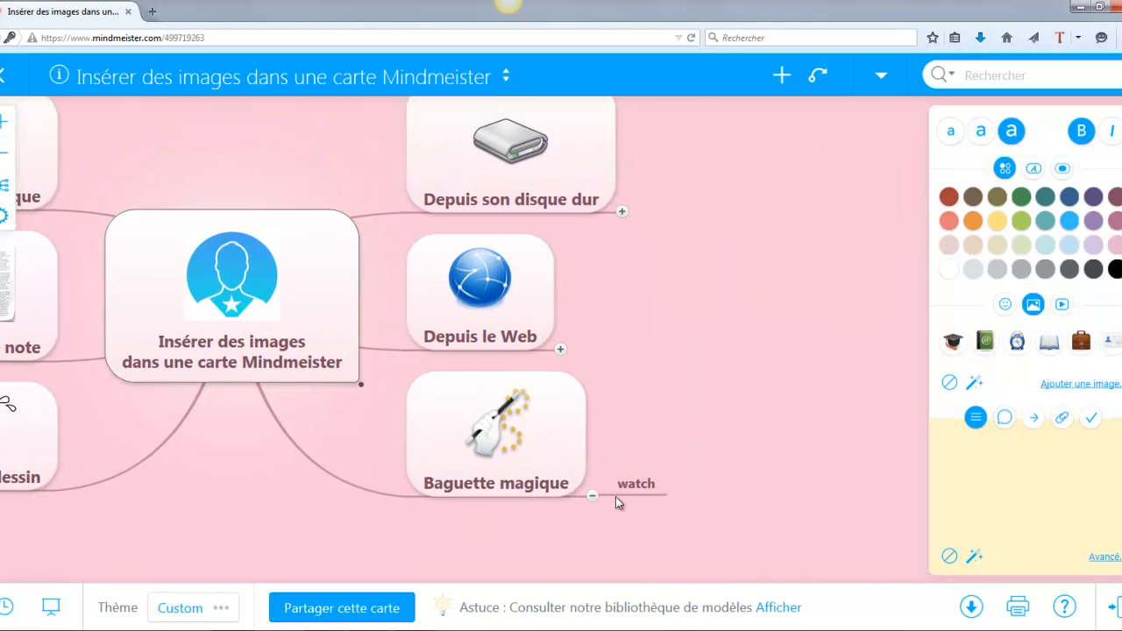
click(631, 488)
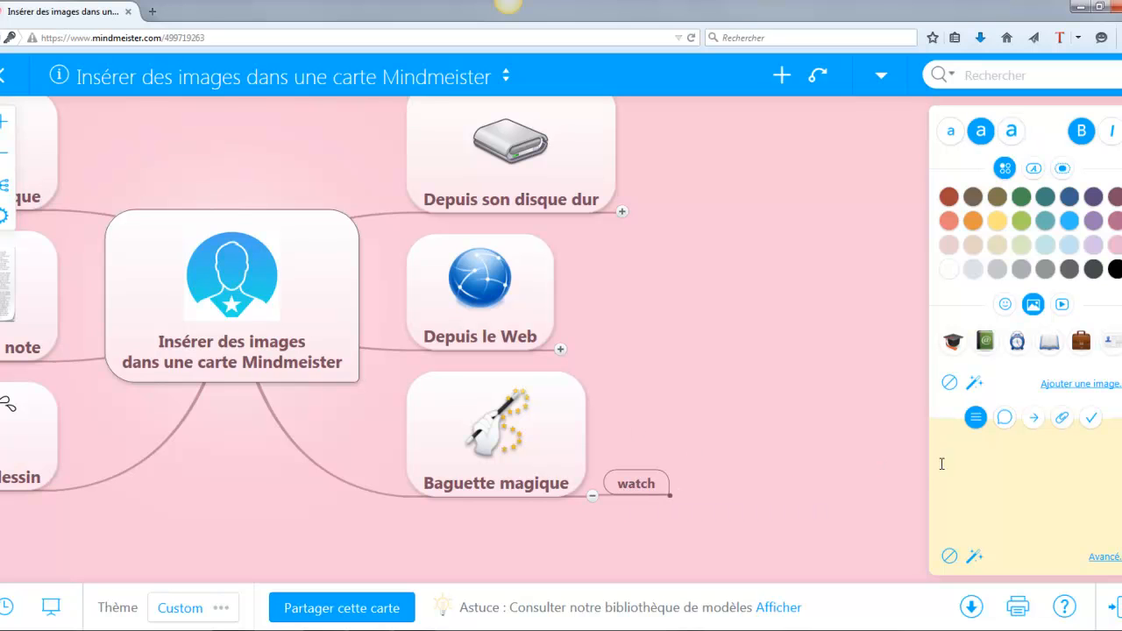
Step: Use the image magic wand to illustrate the "watch" topic automatically, replacing the inserted watch picture with another suggestion
click(976, 388)
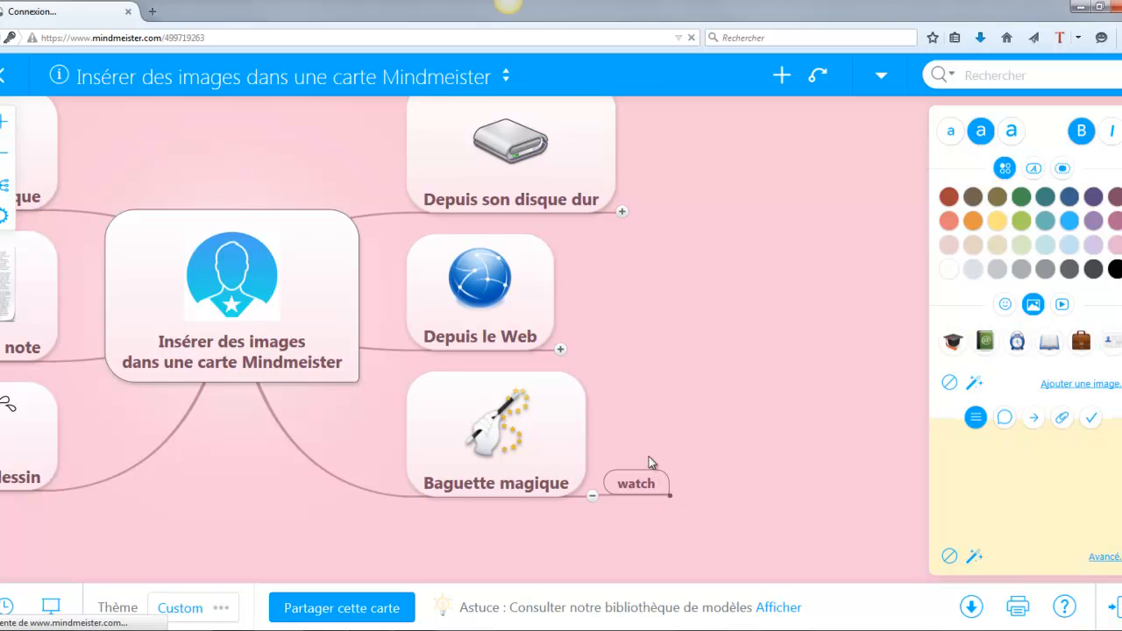
click(978, 384)
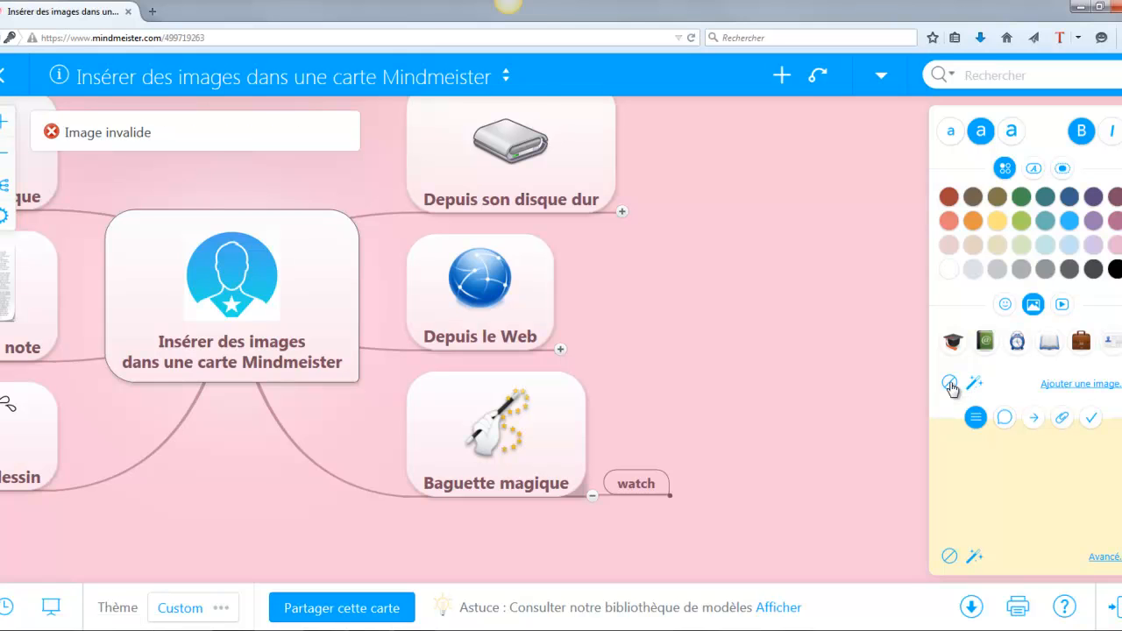
click(978, 391)
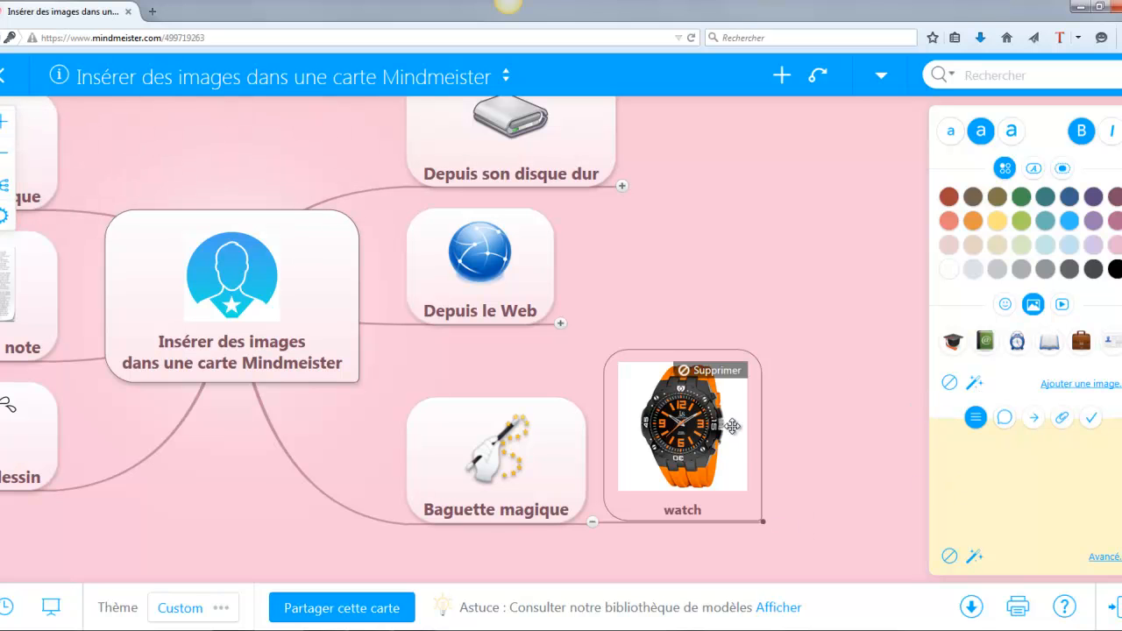
click(952, 387)
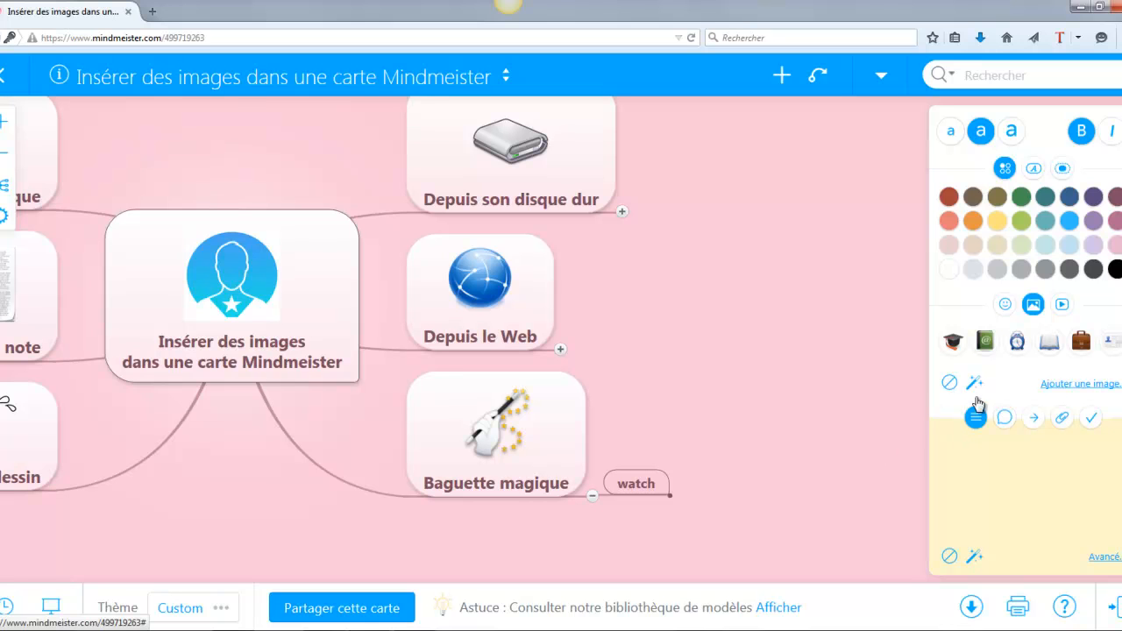
click(977, 387)
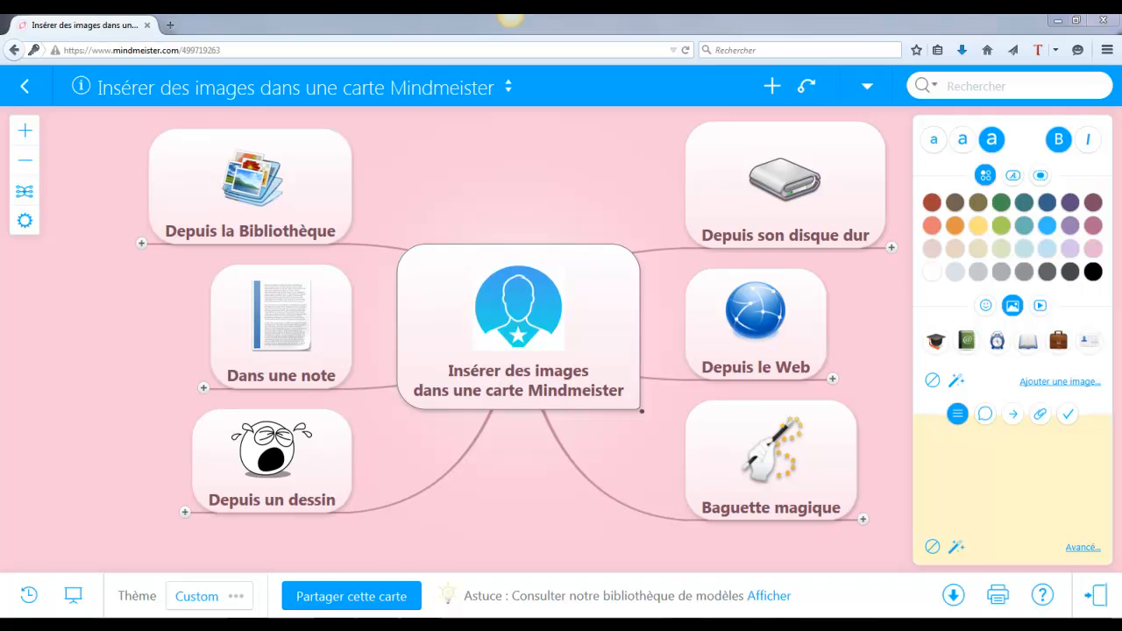
Step: Expand the "Depuis un dessin" branch to show its subtopic
click(185, 511)
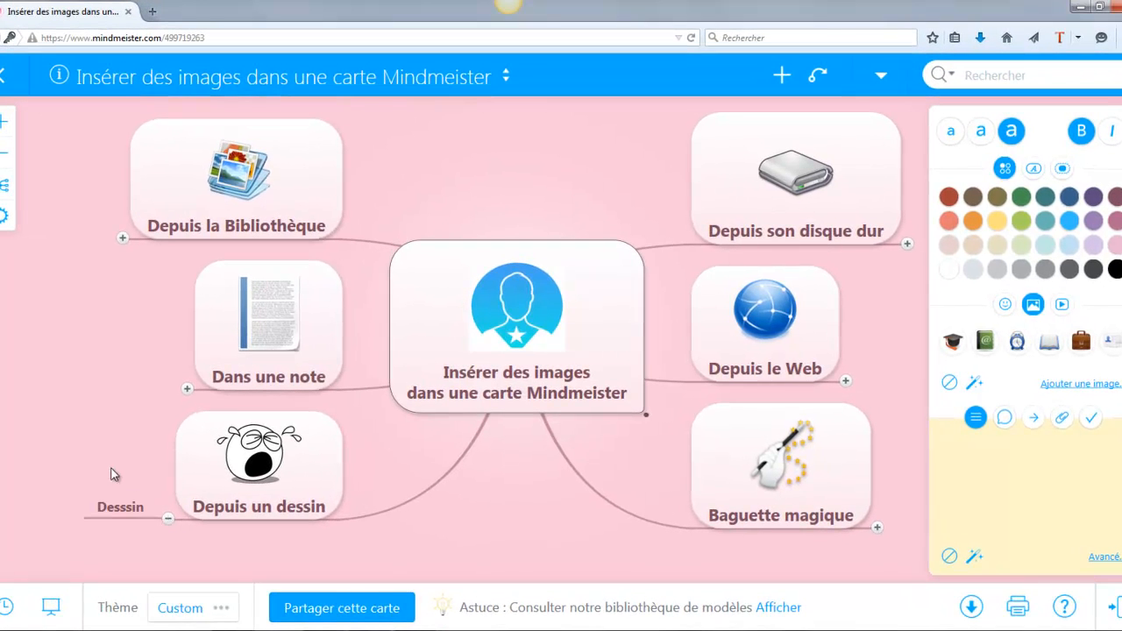
drag(120, 470, 201, 463)
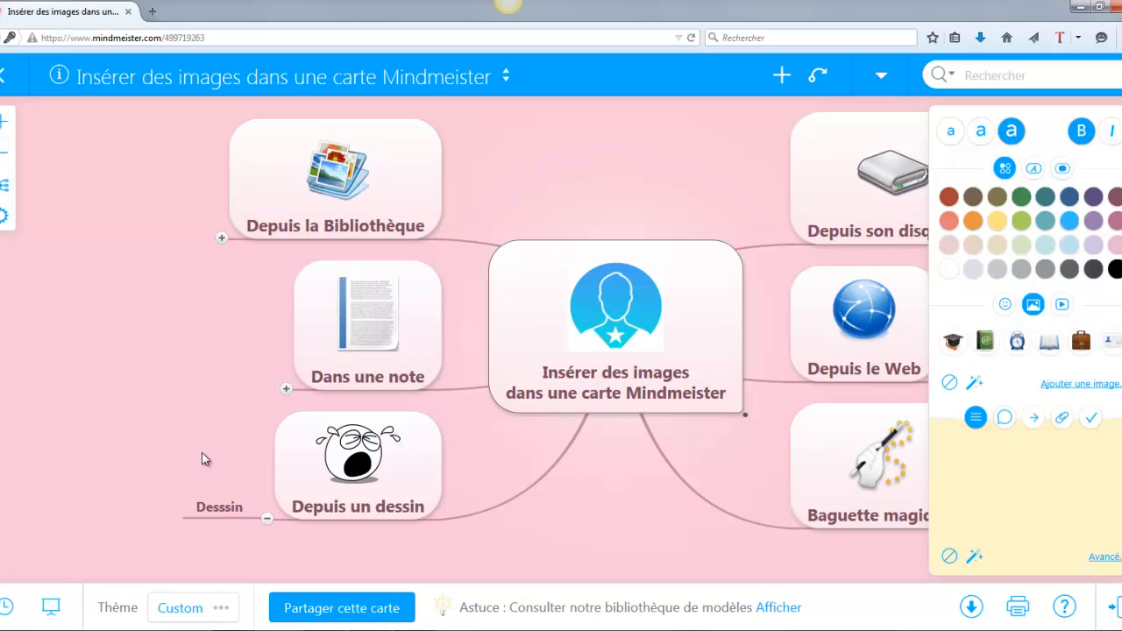
right_click(202, 453)
click(135, 449)
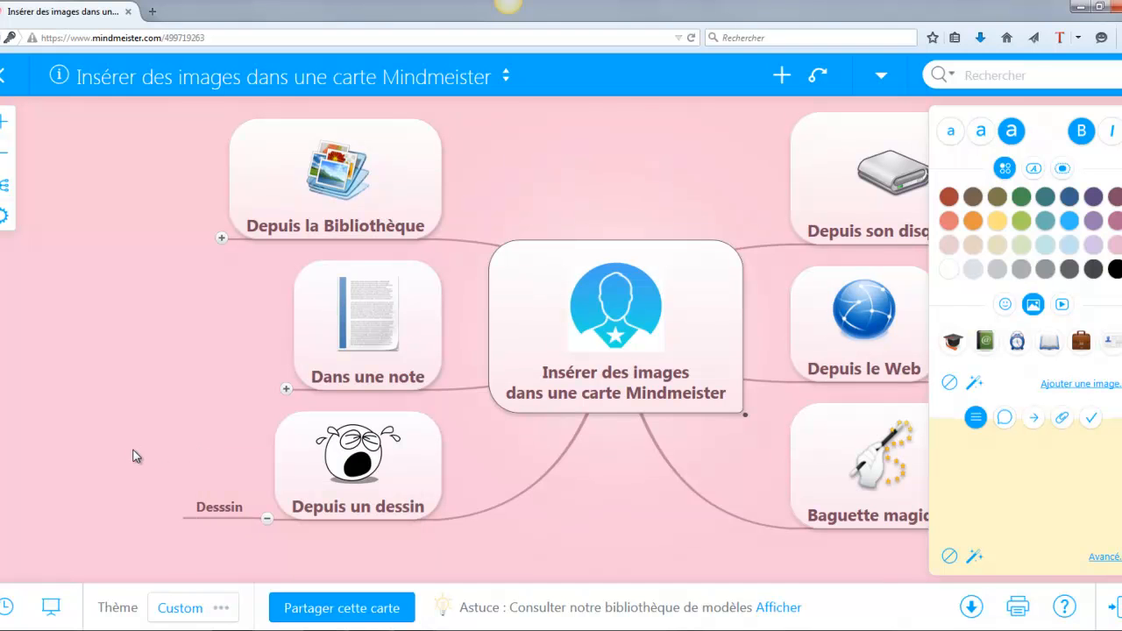
Step: Open the image drawing editor for the "Desssin" topic and draw a large circle on the canvas with the Cercle tool
click(231, 509)
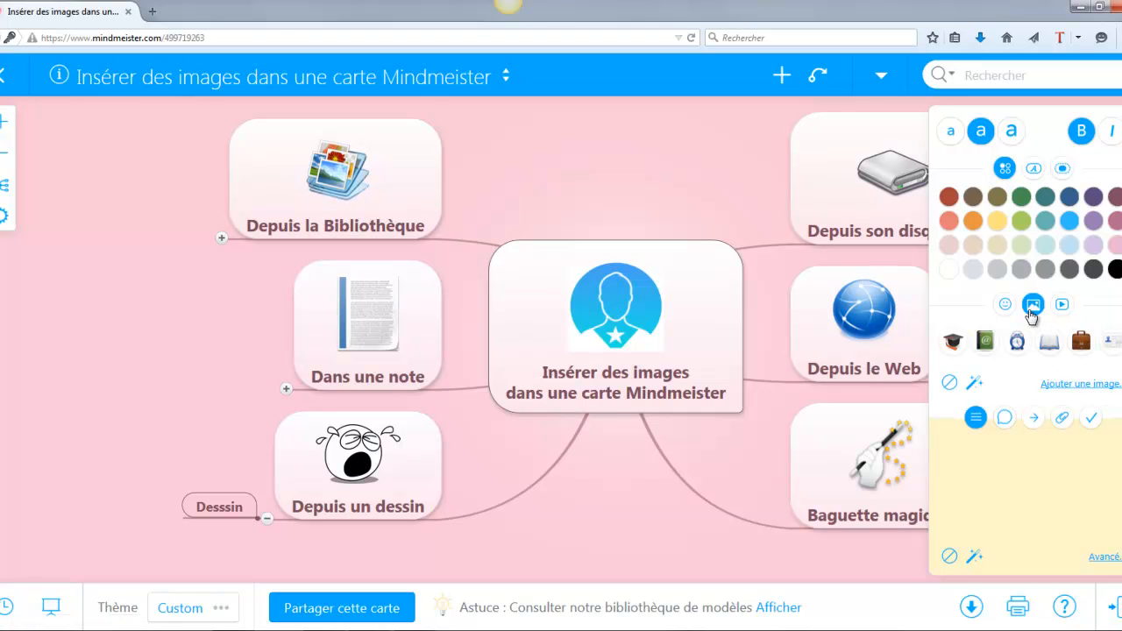
click(1061, 388)
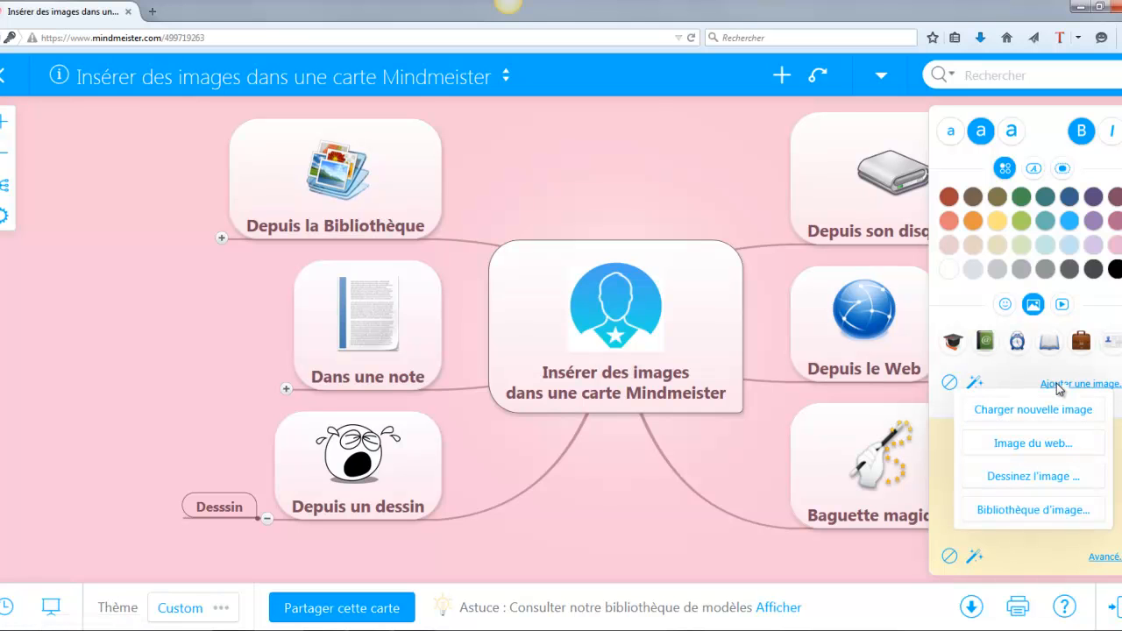
click(1028, 484)
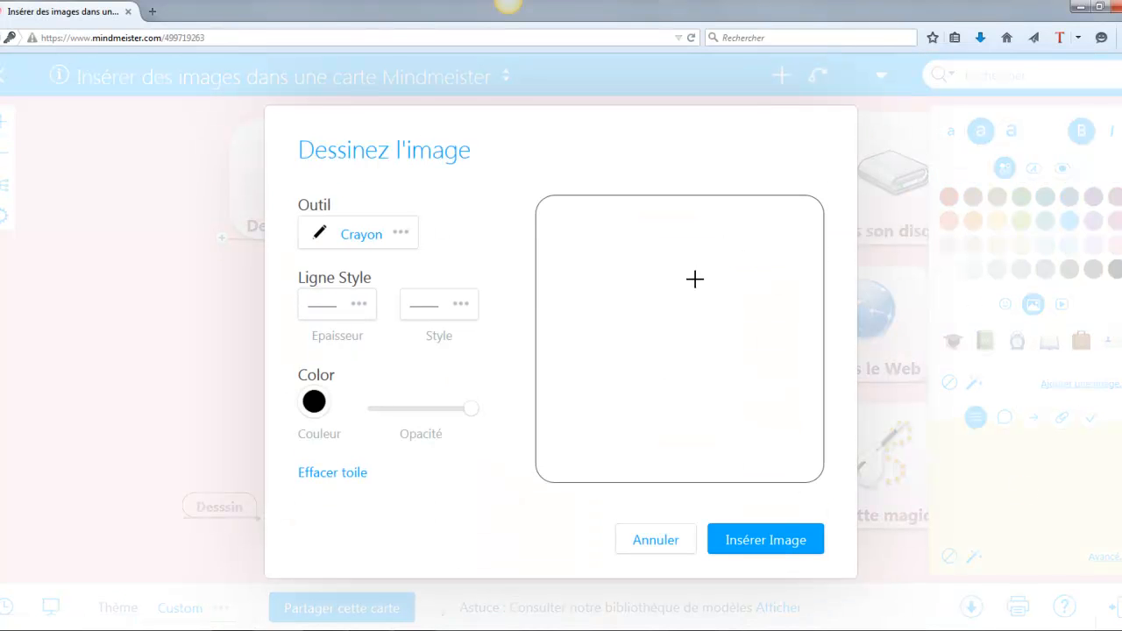
click(404, 239)
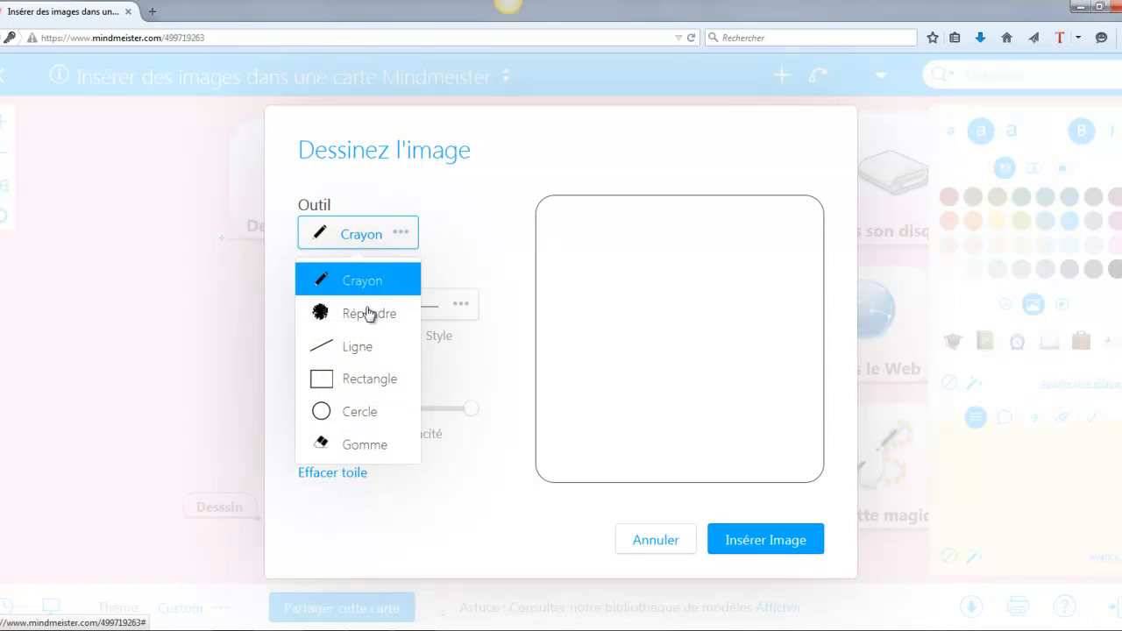
click(366, 409)
drag(583, 251, 779, 407)
click(370, 306)
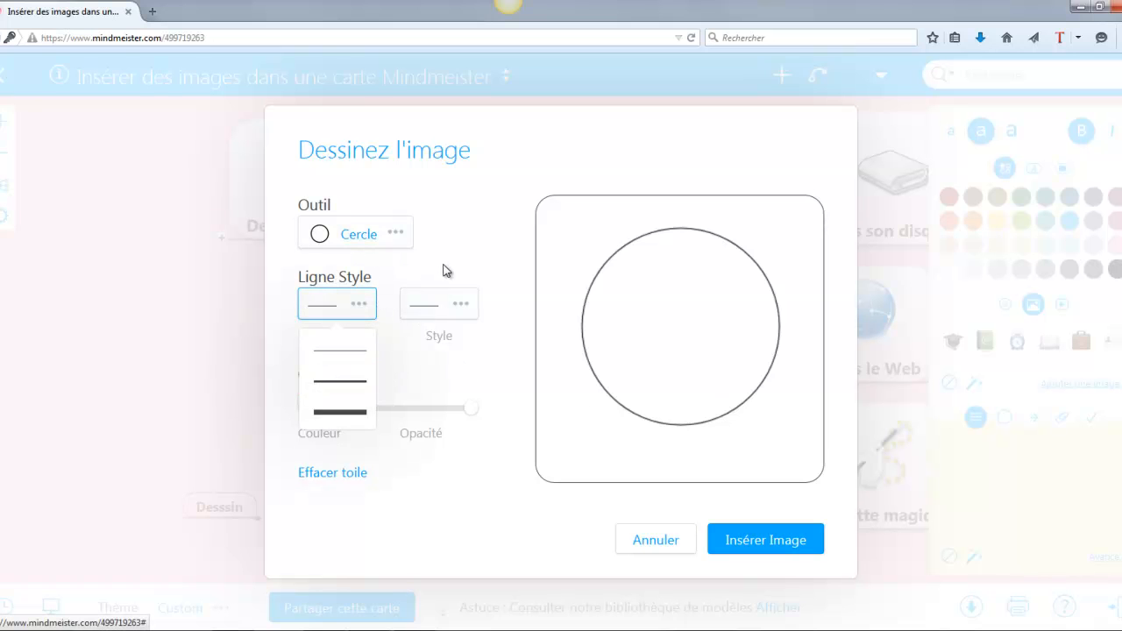
Step: Draw two black eyes, a curved nose and a smiling mouth inside the circle with the Répandre tool
click(381, 245)
click(363, 316)
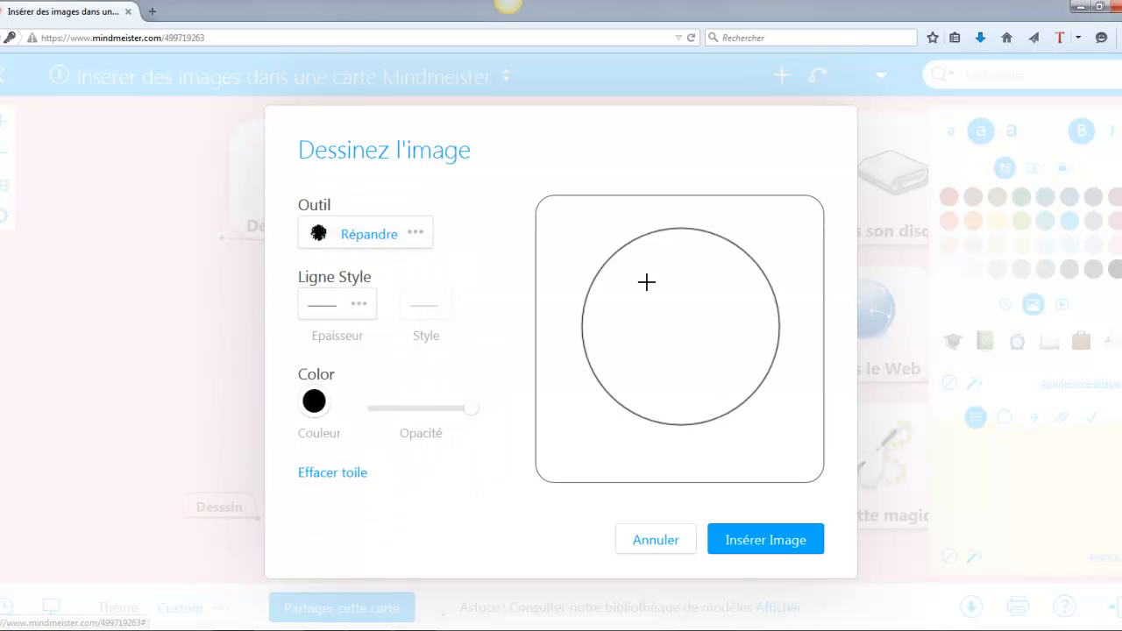
drag(626, 285, 639, 294)
drag(717, 293, 728, 292)
mouse_move(660, 325)
mouse_down()
mouse_move(712, 340)
mouse_move(717, 326)
mouse_up()
mouse_move(626, 335)
mouse_down()
mouse_move(719, 371)
mouse_move(727, 356)
mouse_up()
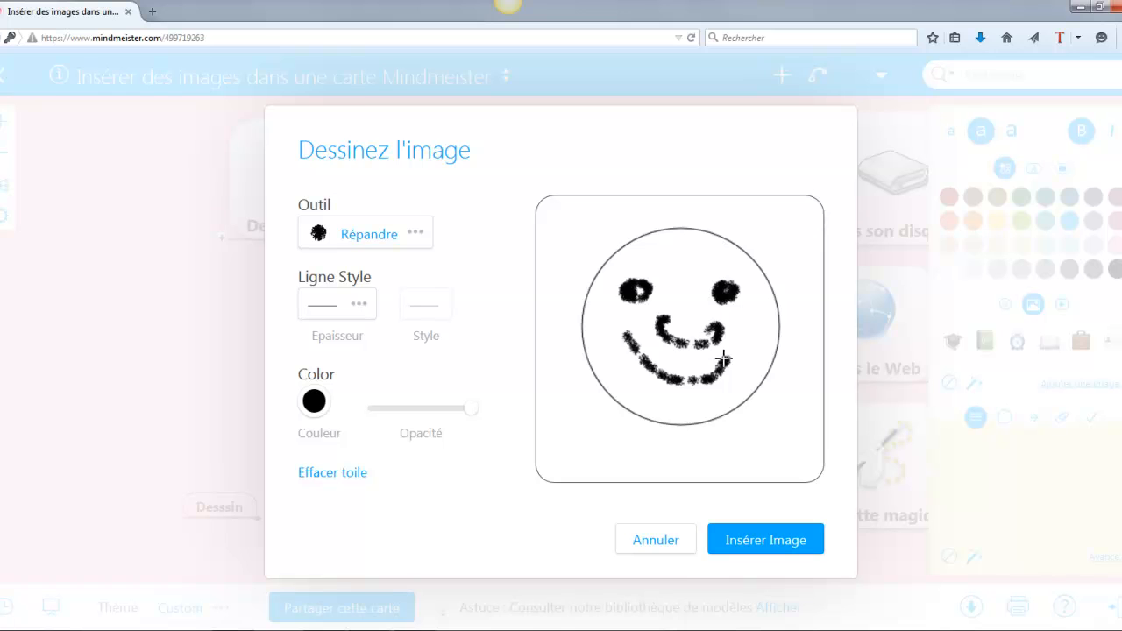
Step: Add blue strands of hair around the upper edge of the face and insert the finished drawing into the topic
click(314, 402)
mouse_move(325, 471)
mouse_down()
mouse_move(328, 526)
mouse_move(328, 500)
mouse_move(285, 456)
mouse_up()
click(286, 480)
mouse_move(604, 281)
mouse_down()
mouse_move(565, 258)
mouse_move(619, 231)
mouse_move(688, 220)
mouse_up()
drag(723, 242, 760, 235)
drag(764, 271, 793, 274)
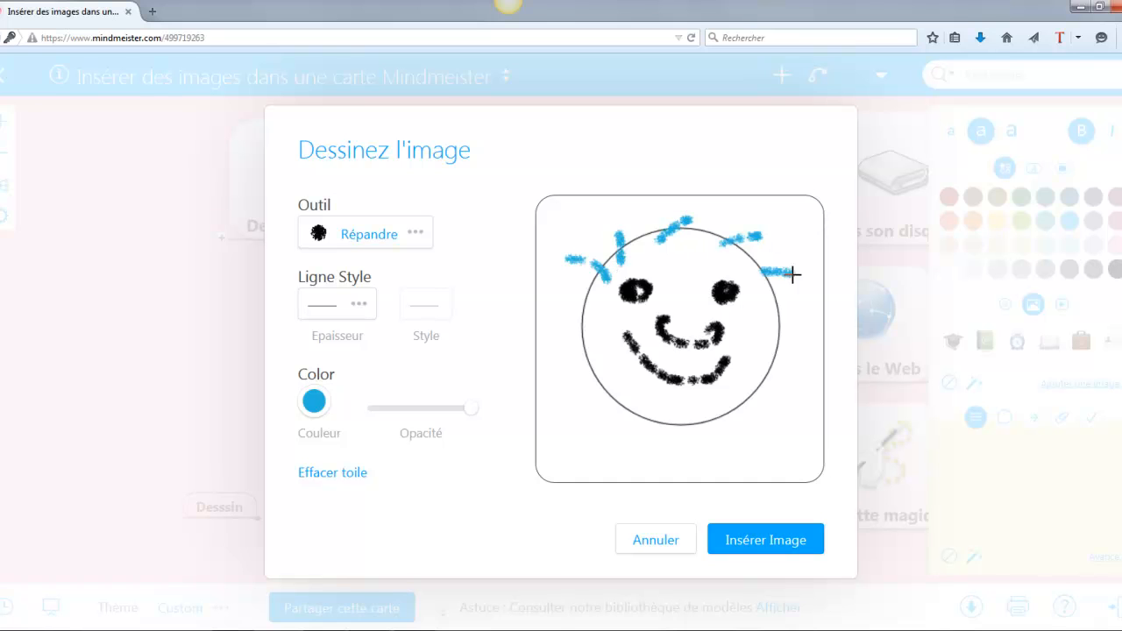
mouse_move(647, 250)
mouse_down()
mouse_move(672, 224)
mouse_move(743, 242)
mouse_up()
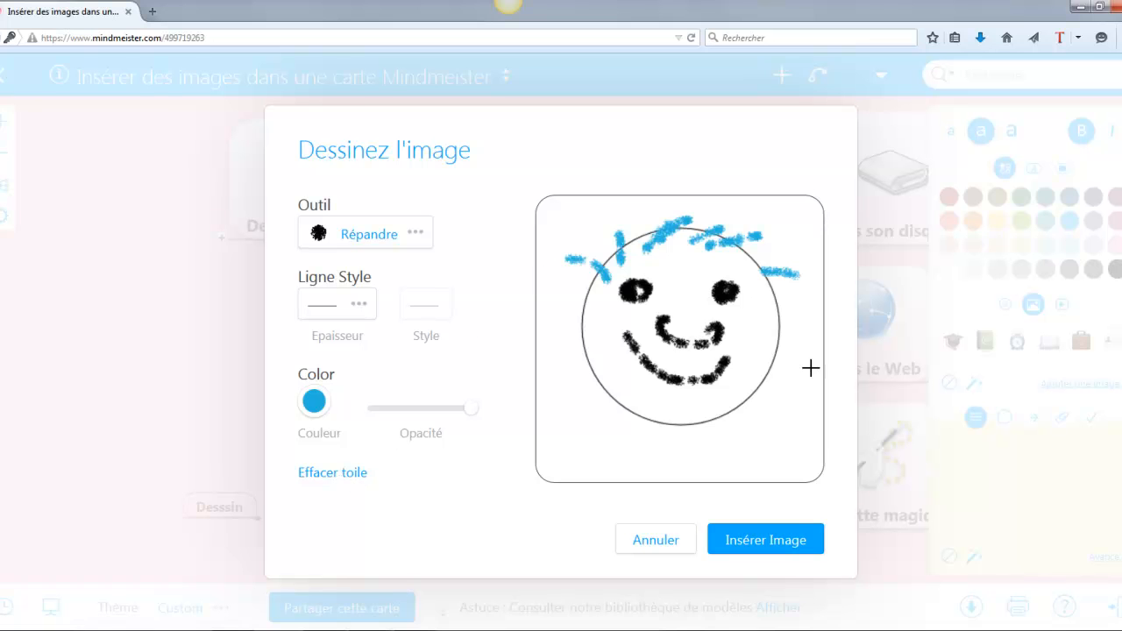
click(768, 541)
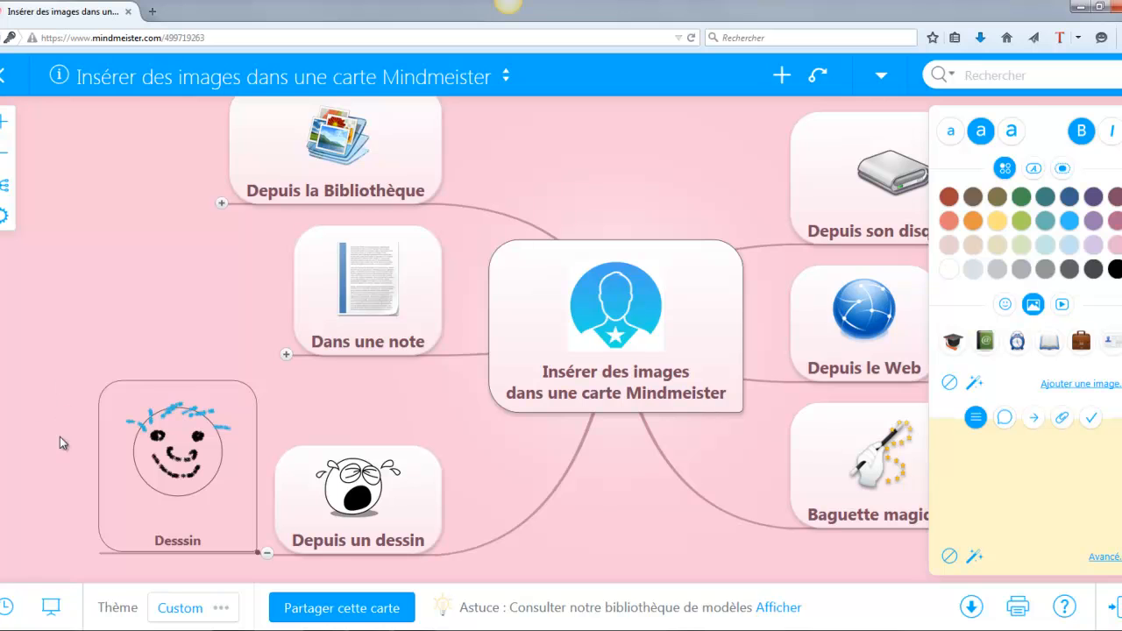
Step: Collapse the "Depuis un dessin" branch, expand "Dans une note" and select its "Test" topic
drag(59, 436, 100, 328)
right_click(100, 328)
click(76, 290)
click(197, 343)
drag(283, 420, 265, 403)
click(290, 498)
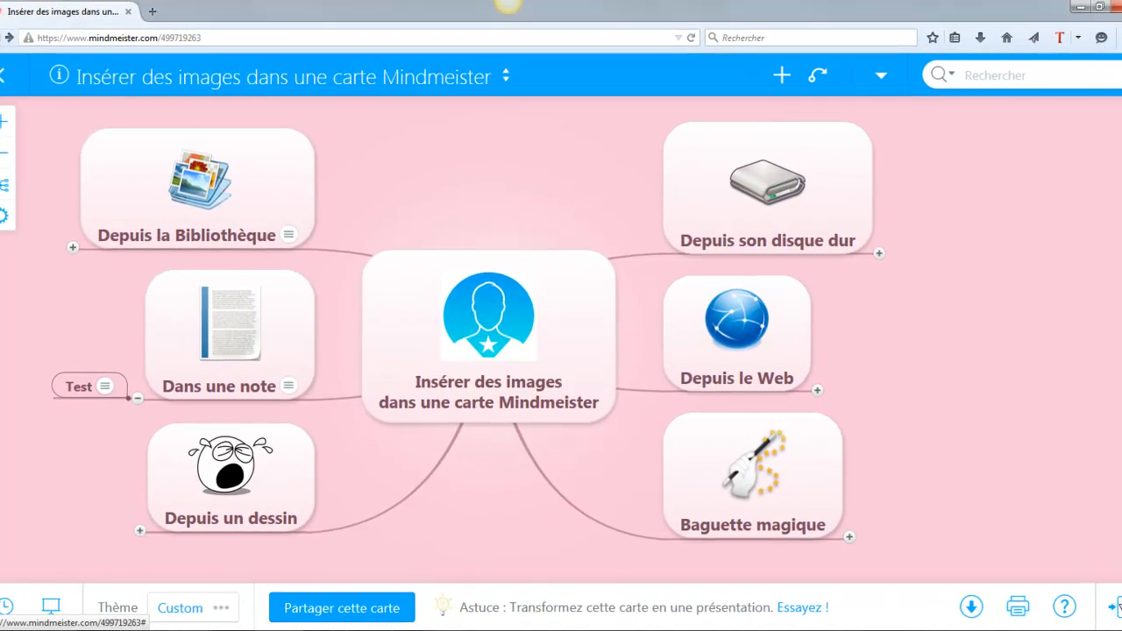
Step: Show the topic properties and enter the note text "fsdfsdfsd sdfdsdsfdsfdf" for the "Test" topic
click(1115, 606)
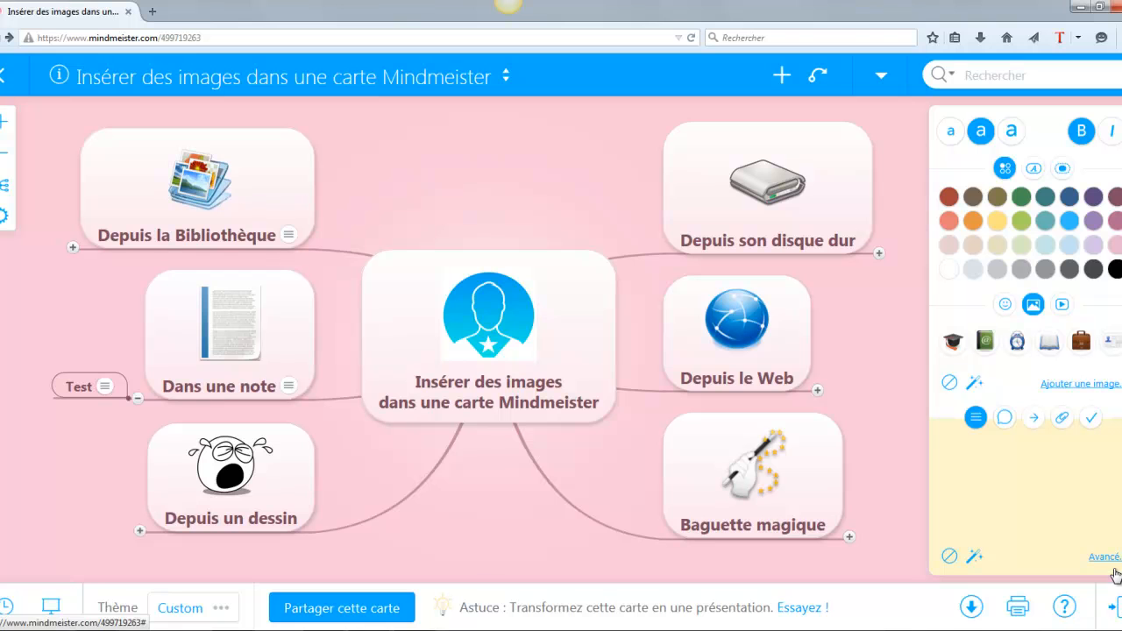
click(975, 458)
text(fsdfsdfsd sdfdsdsfdsfdf)
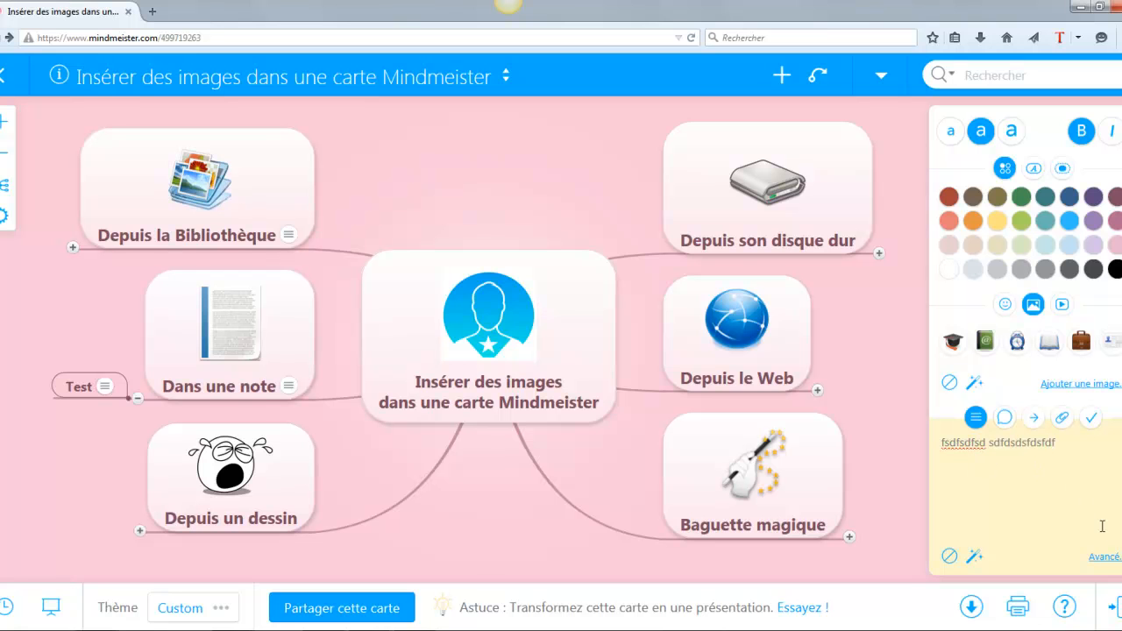
Step: Open the note in the advanced editor and insert the Formateurduweb logo from the copied URL of interface_logo_blog.jpg
click(1112, 559)
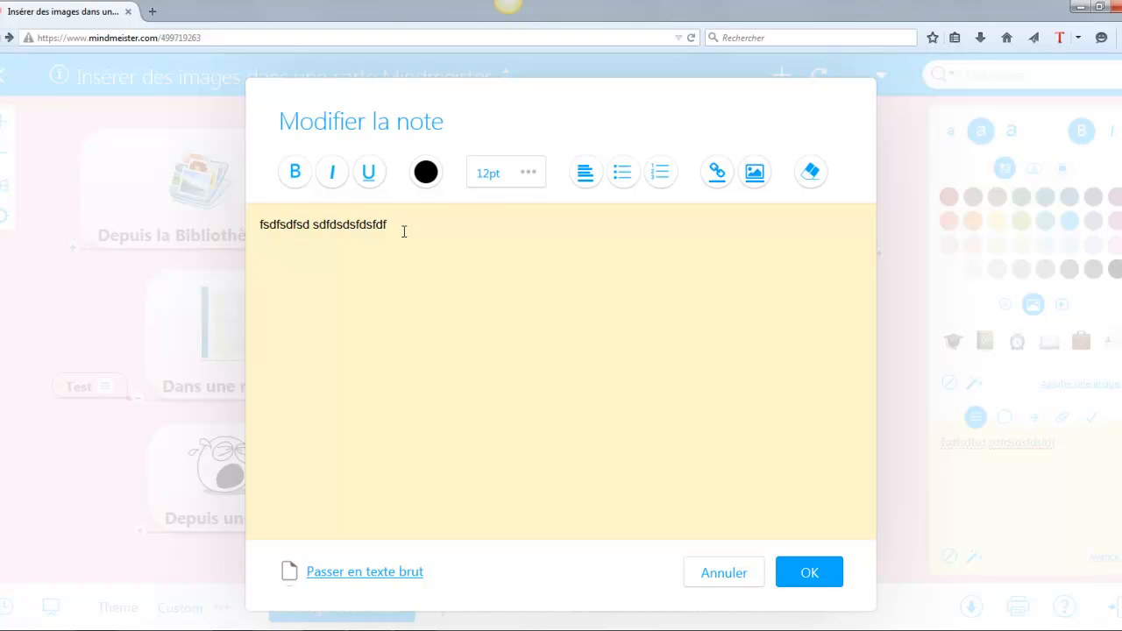
click(756, 174)
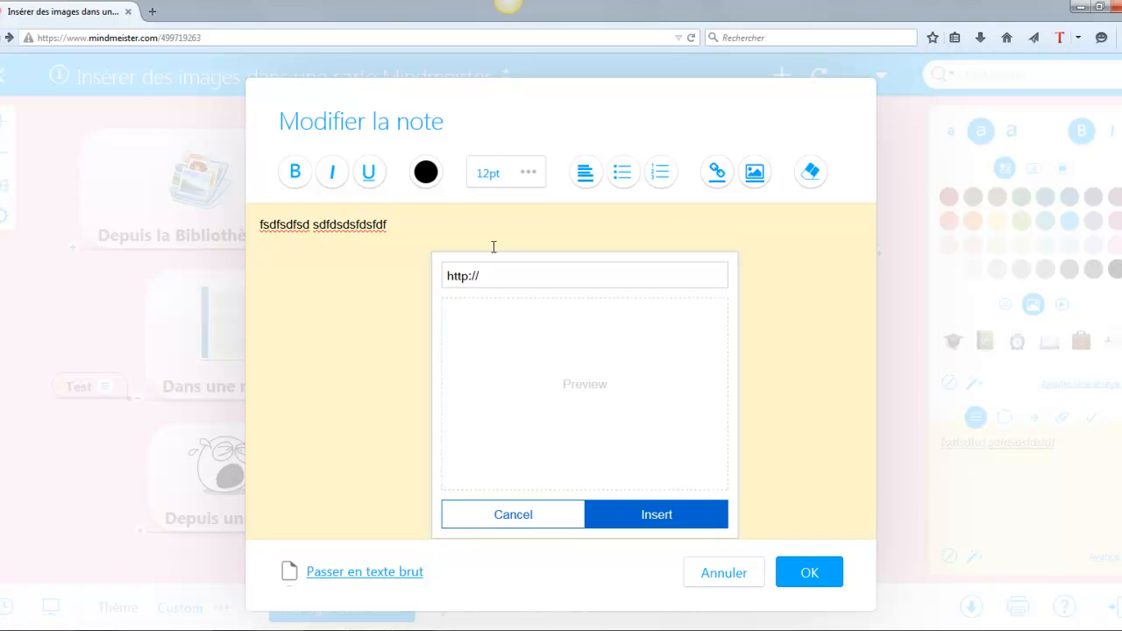
drag(483, 275, 447, 276)
key(ctrl+v)
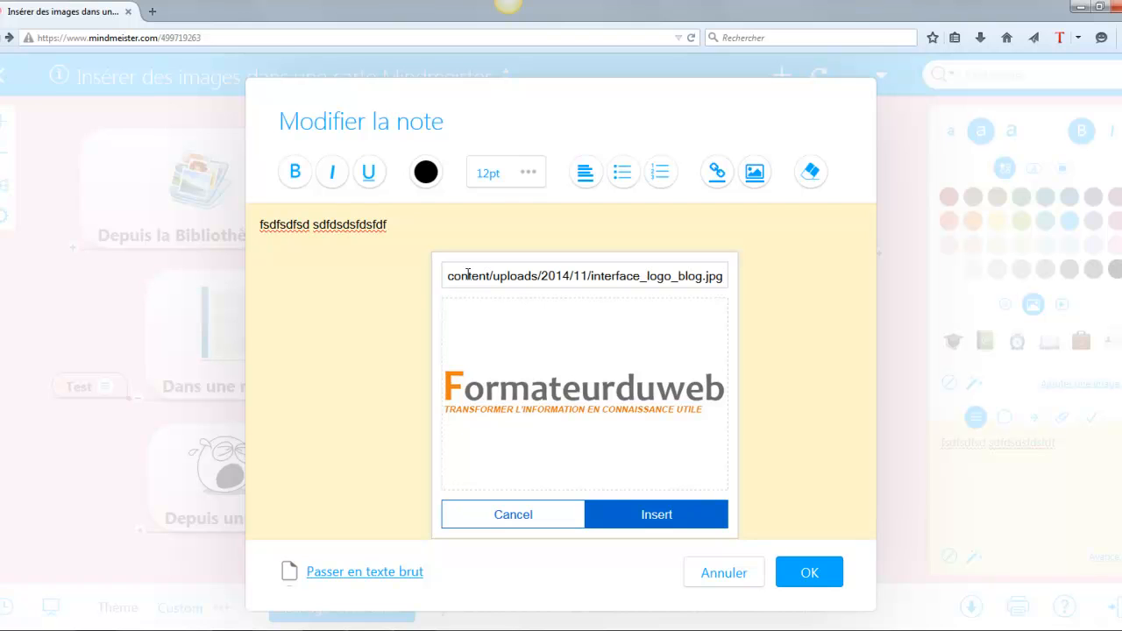
click(651, 517)
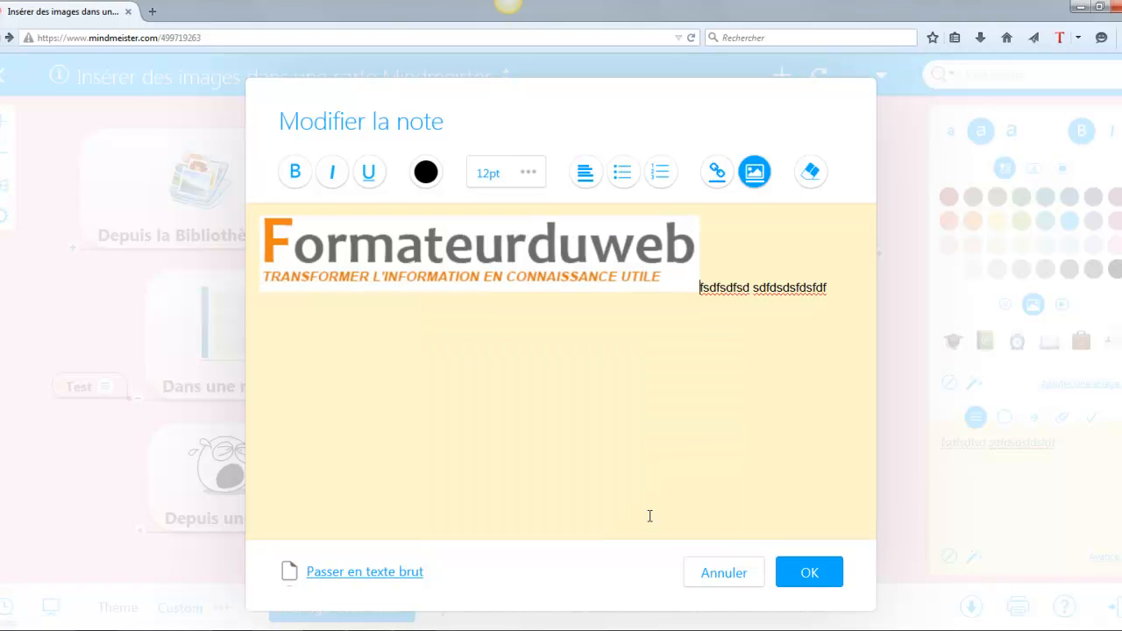
Step: Shrink the logo to about half its width, save the note and preview it on the "Test" topic
click(625, 279)
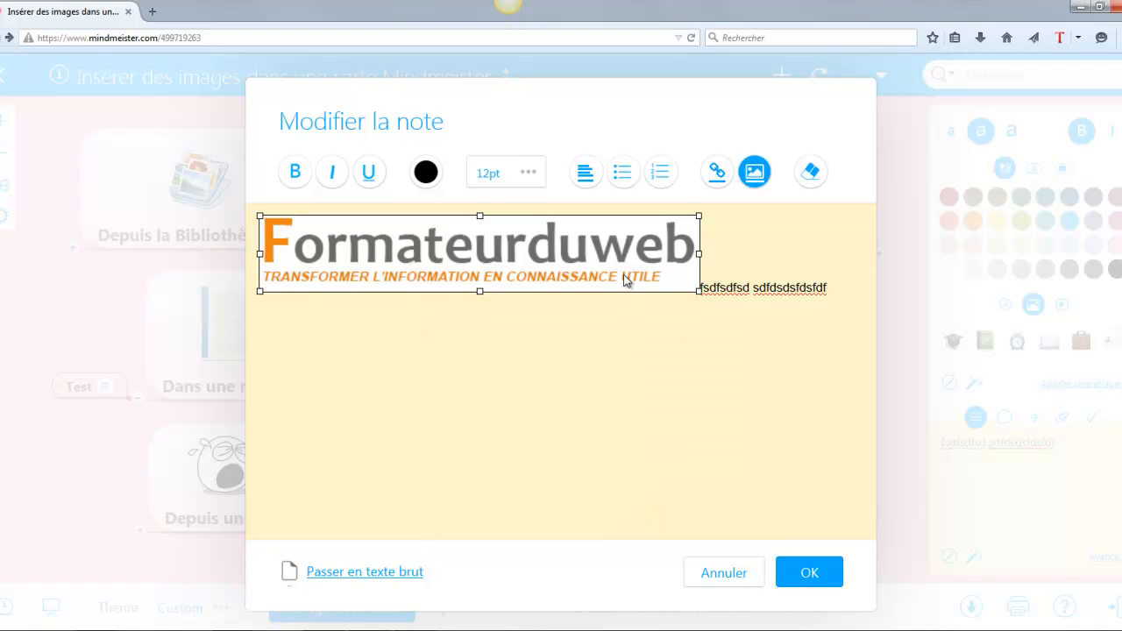
drag(698, 291, 511, 257)
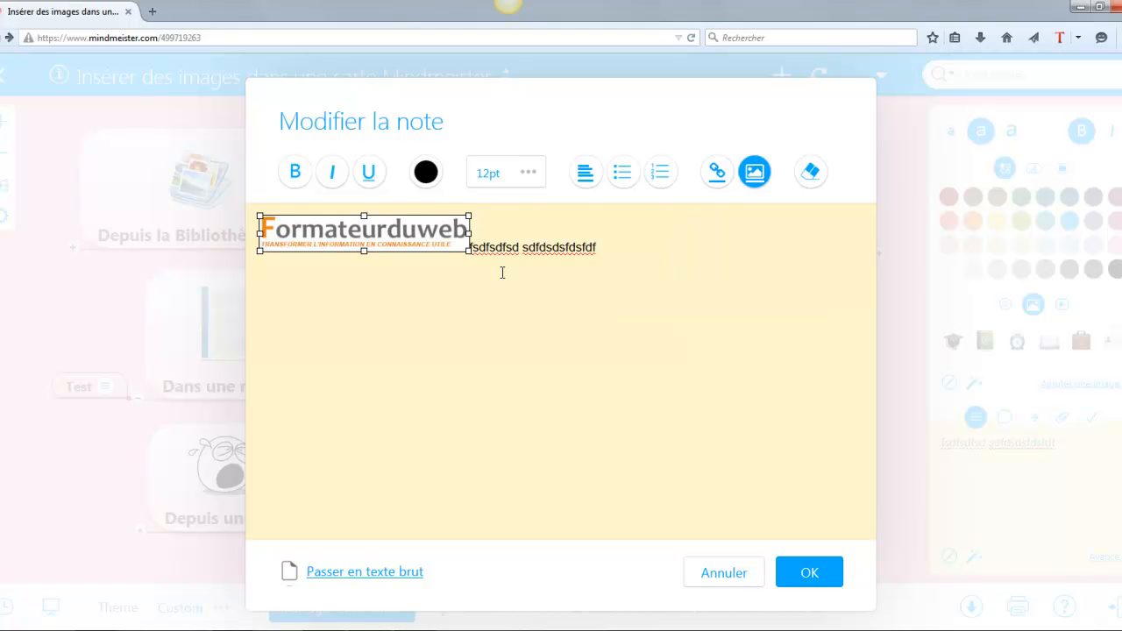
click(521, 289)
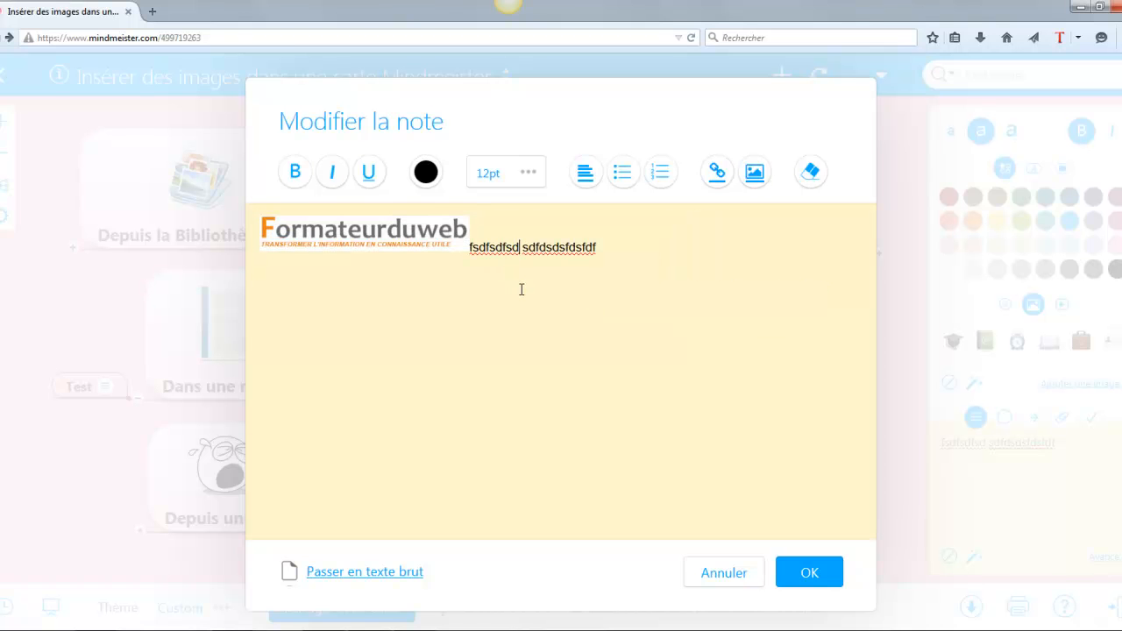
click(806, 576)
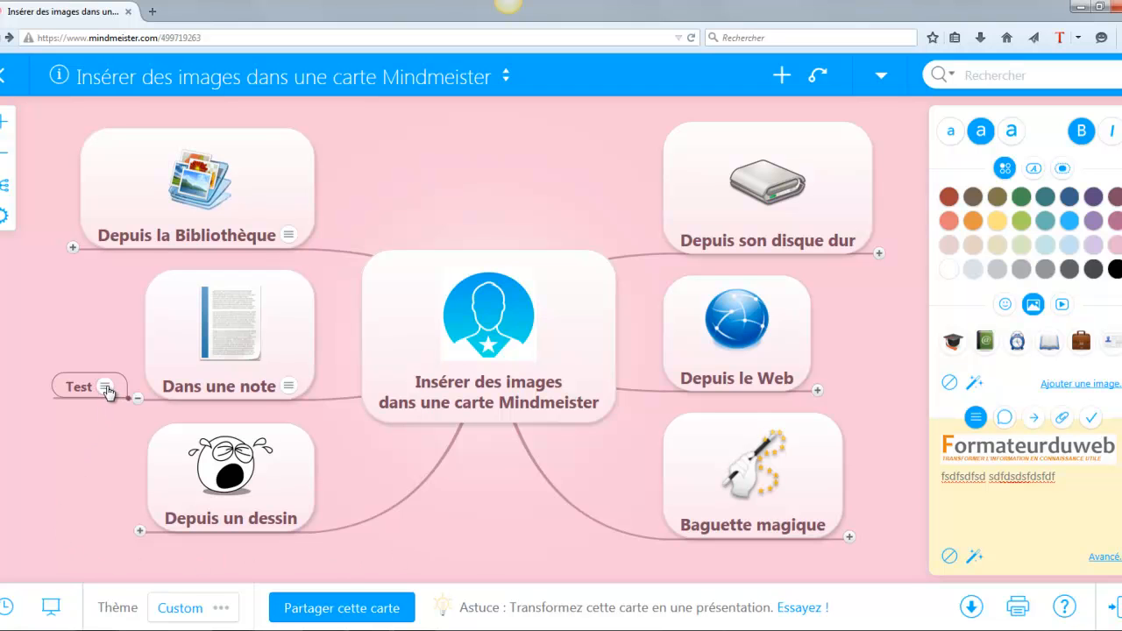
mouse_move(104, 387)
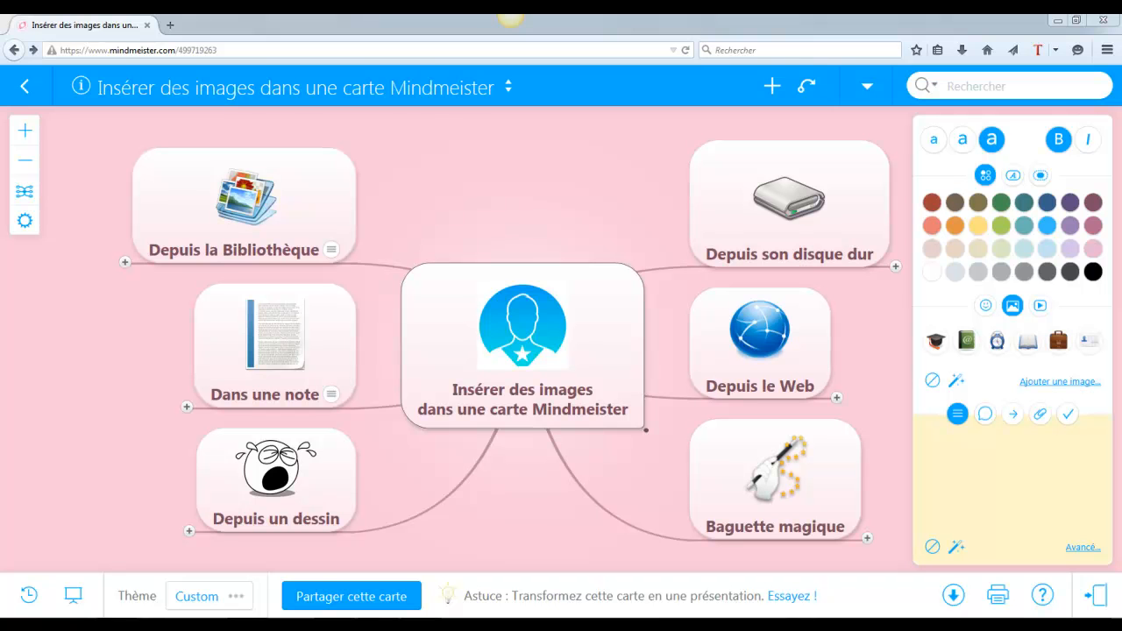
Step: Expand the "Depuis la Bibliothèque" branch and select its "Biblio Mindmeister" topic
drag(36, 296, 425, 279)
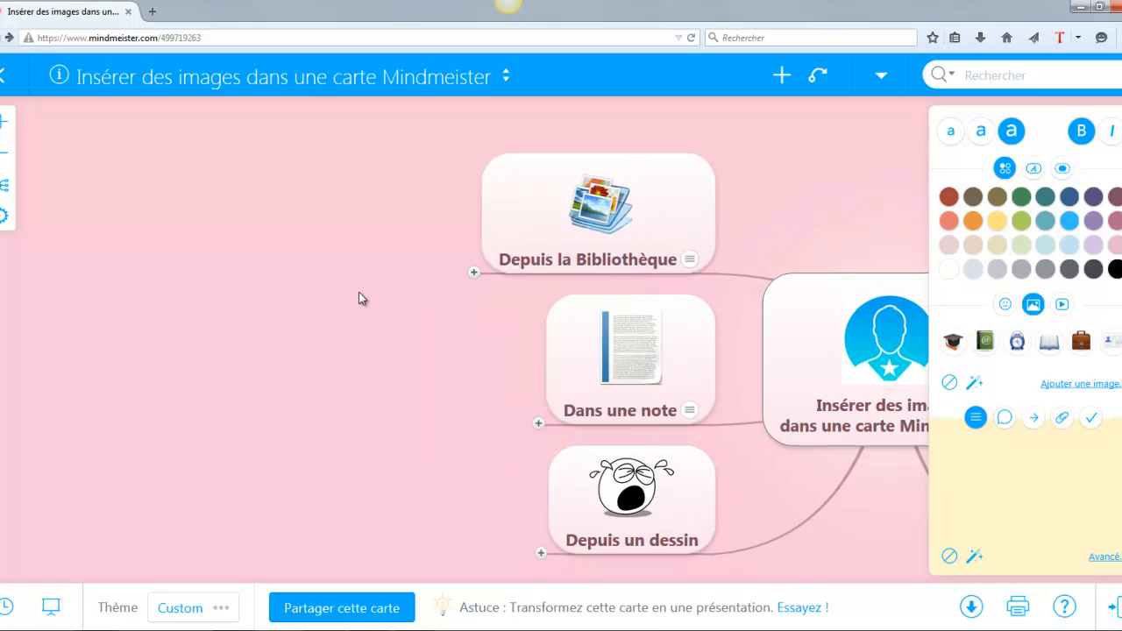
click(473, 273)
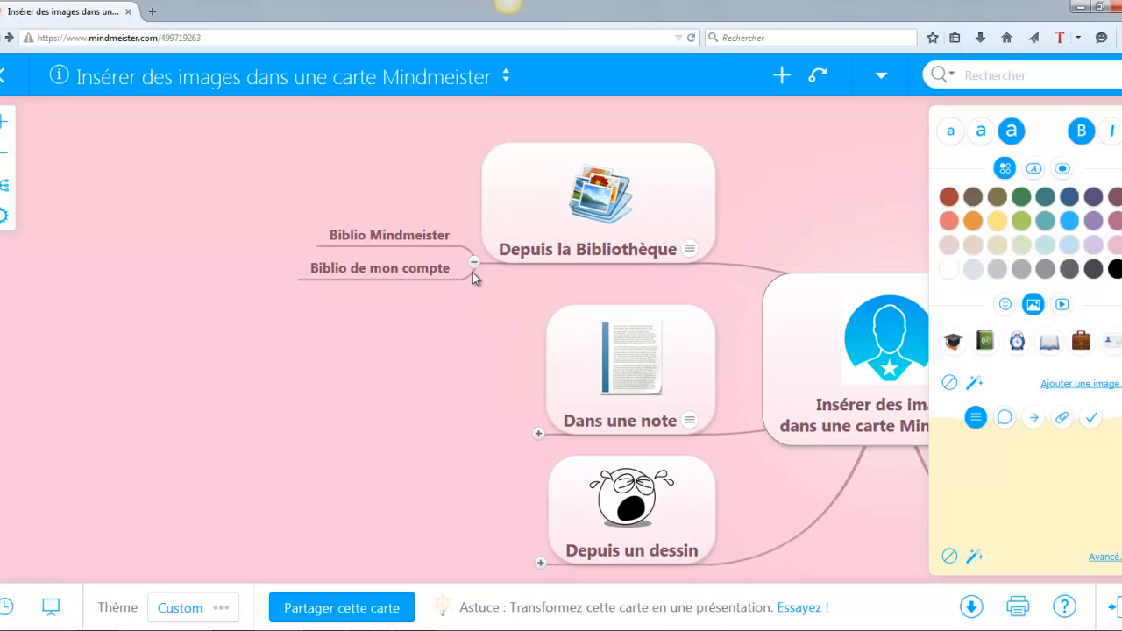
click(409, 236)
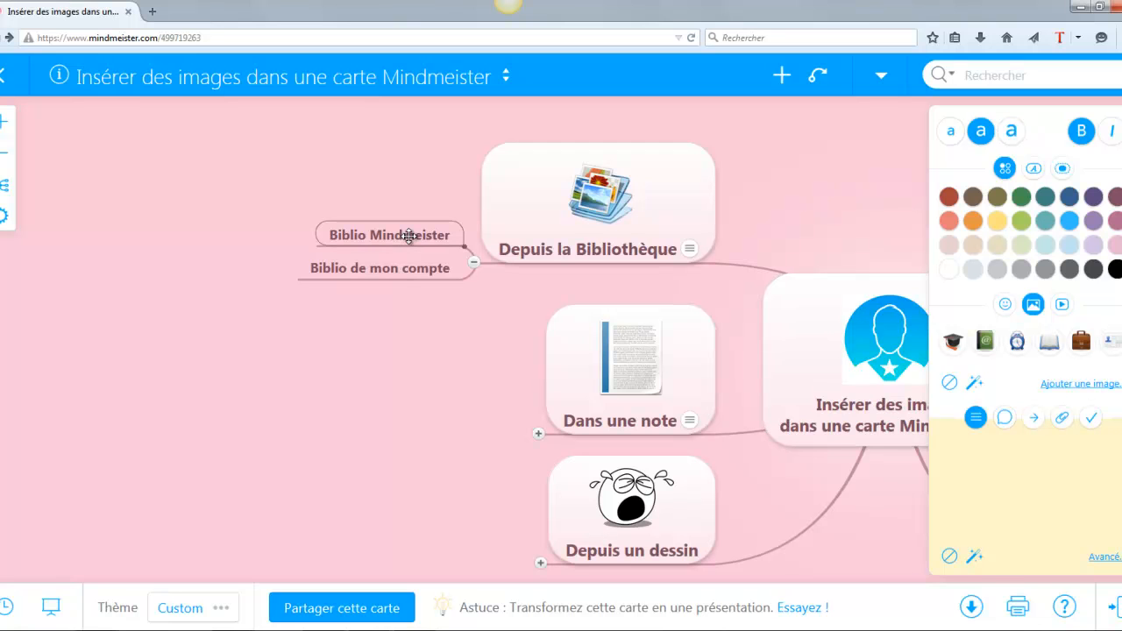
click(402, 271)
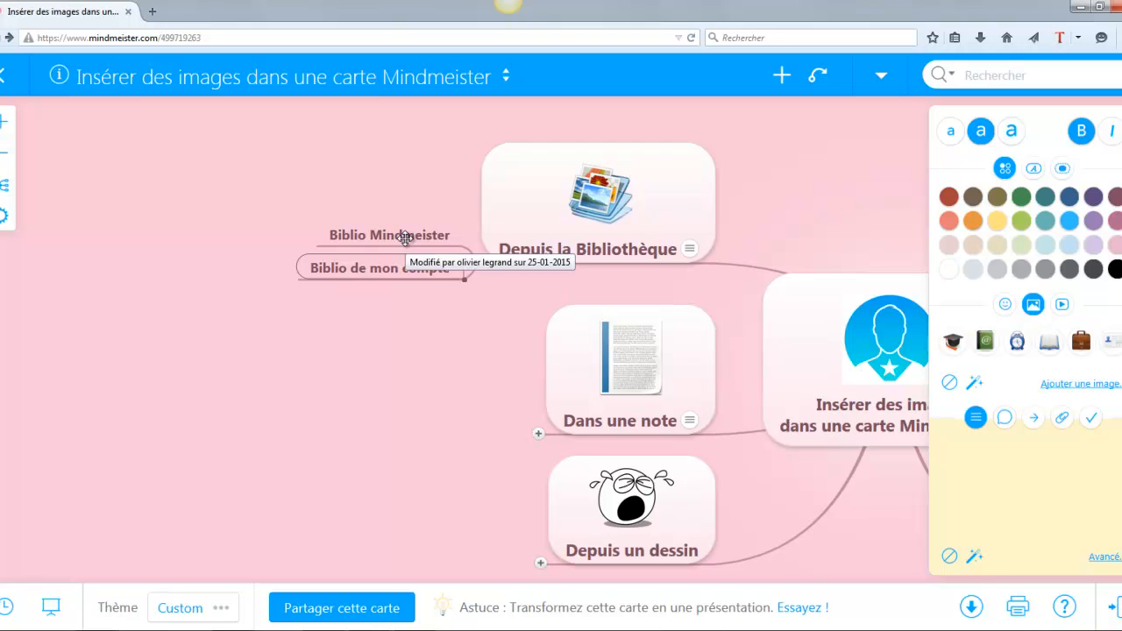
click(405, 233)
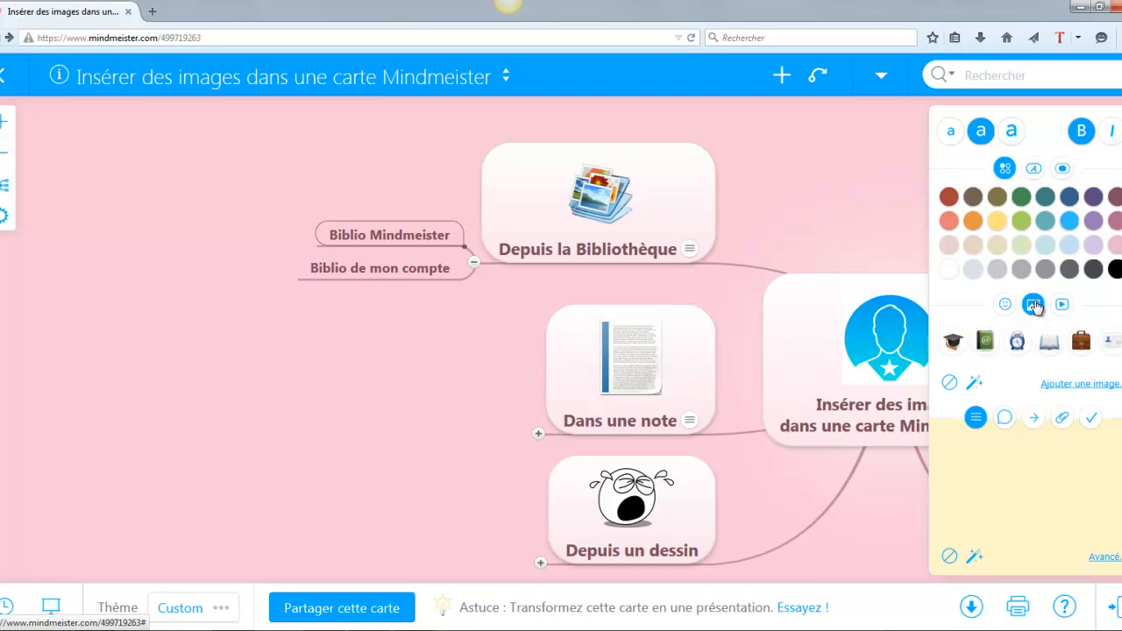
Step: Insert the pink piggy bank from the MindMeister image library into the "Biblio Mindmeister" topic
click(1066, 386)
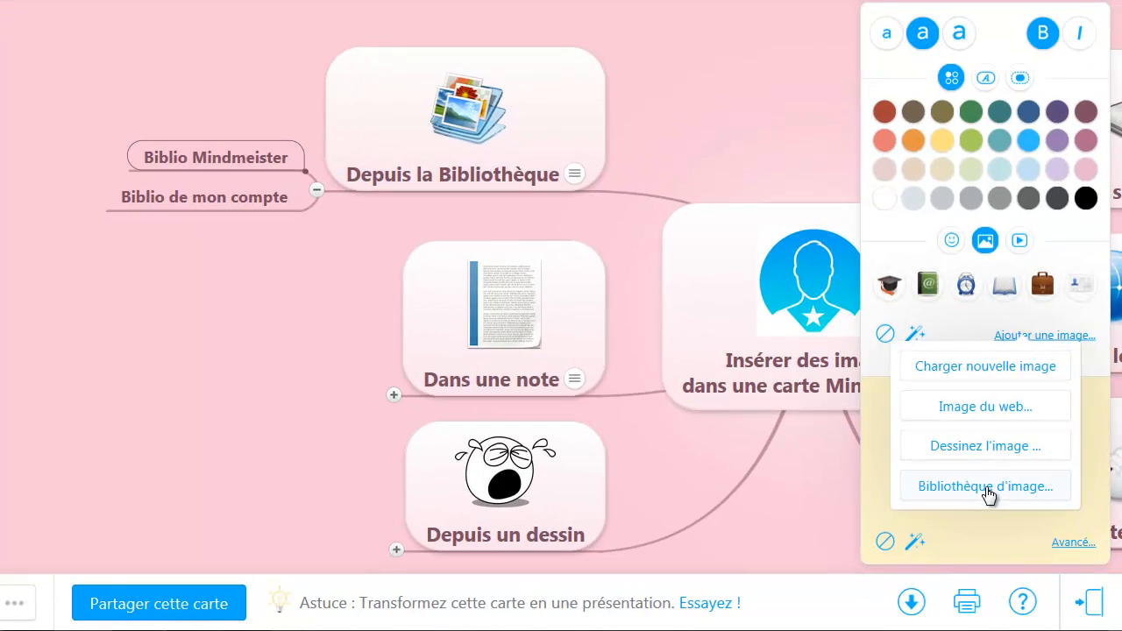
click(1033, 510)
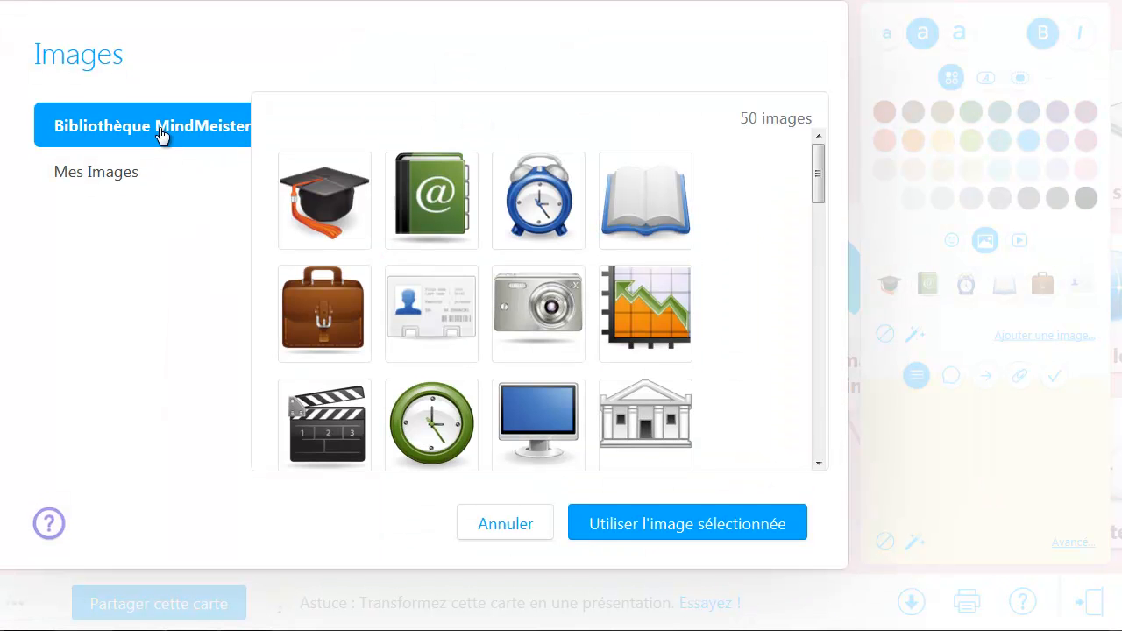
drag(819, 184, 822, 402)
click(620, 341)
click(557, 267)
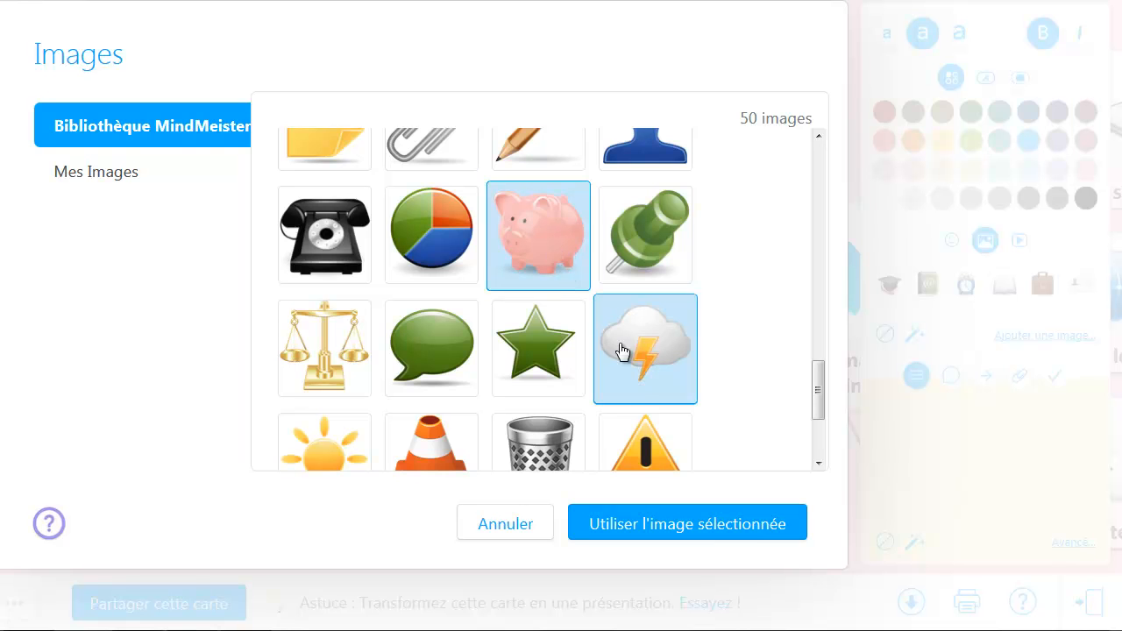
click(637, 523)
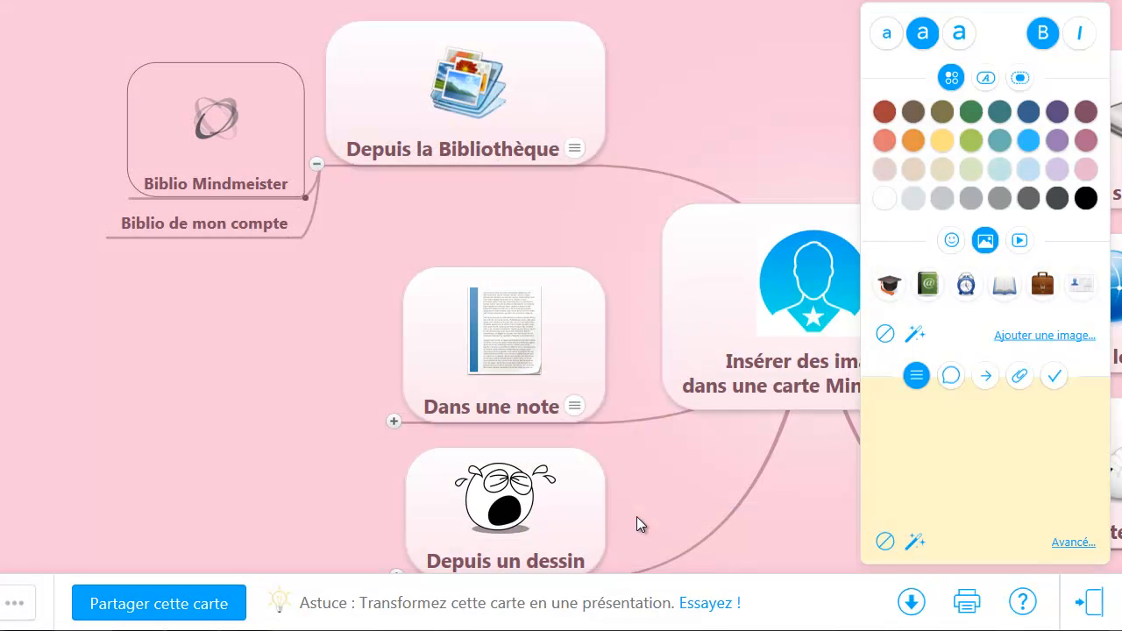
mouse_move(220, 144)
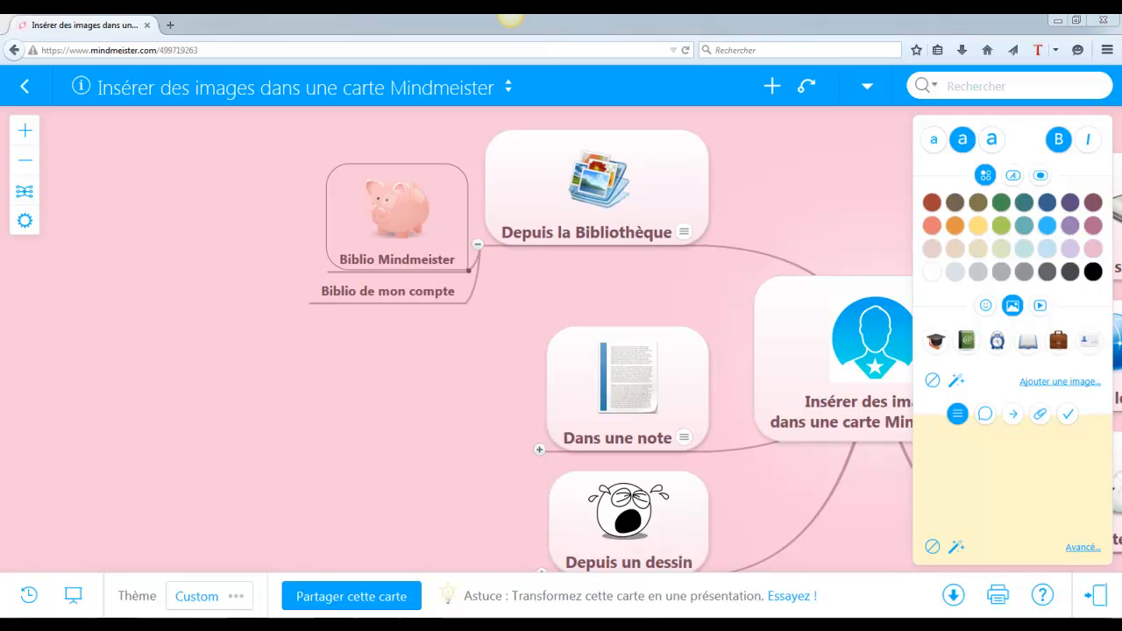
Step: Insert the blue globe with a computer screen from the account's own images into the "Biblio de mon compte" topic
click(395, 296)
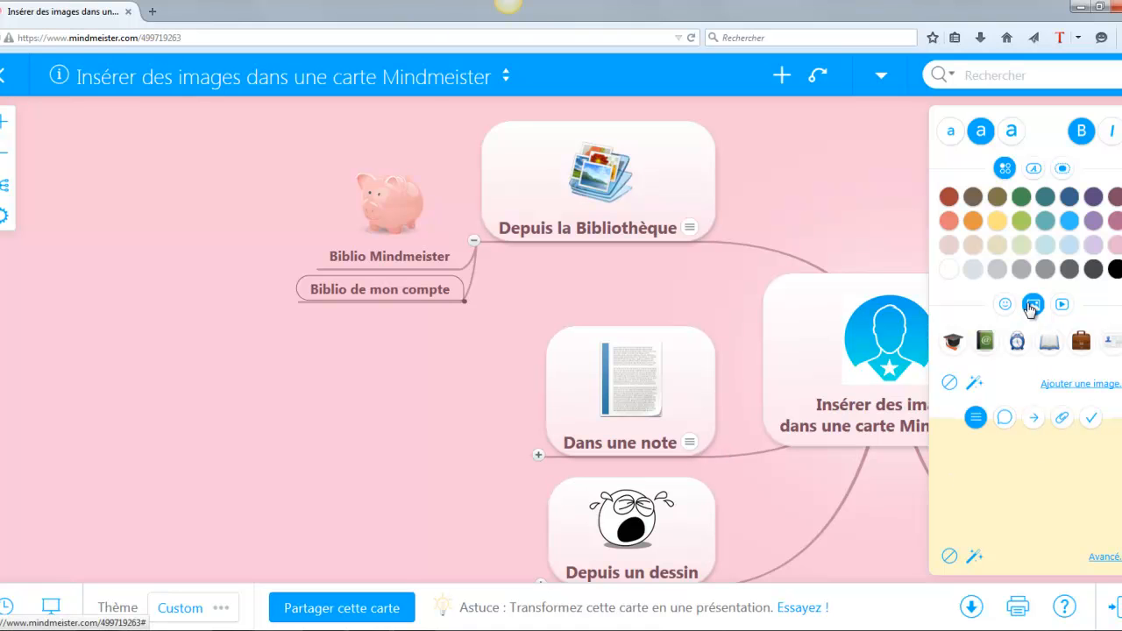
click(1066, 383)
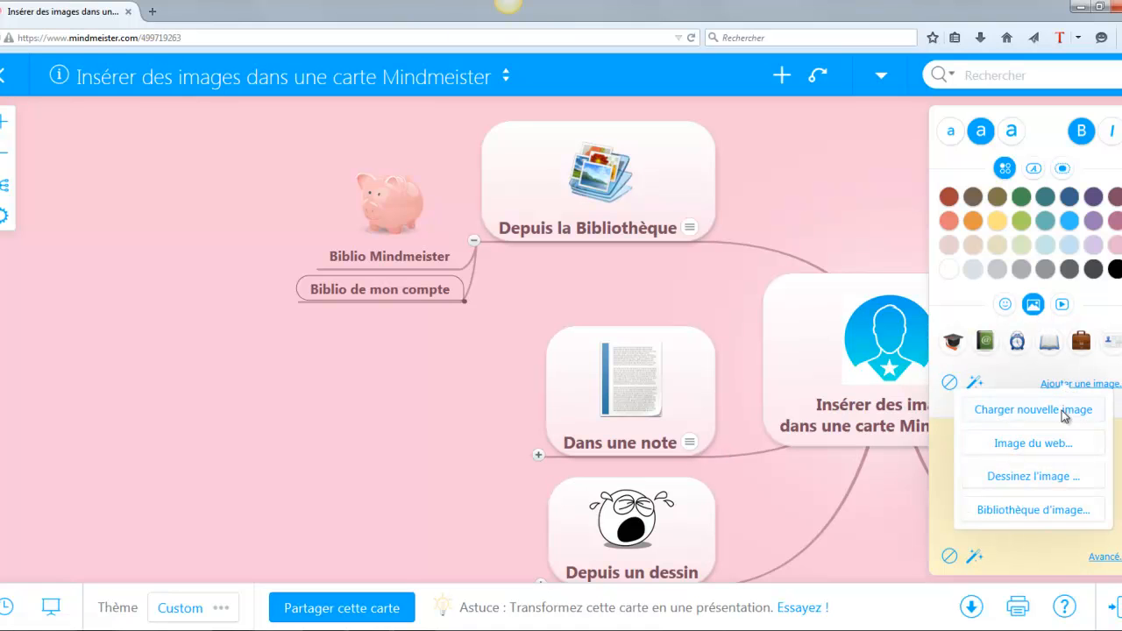
click(1016, 517)
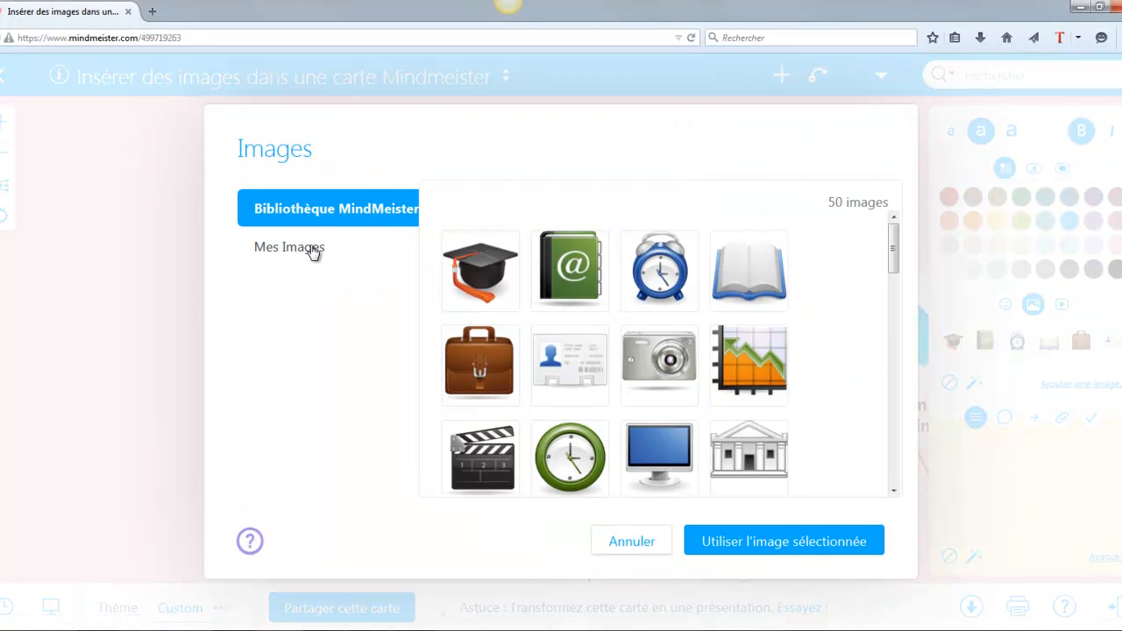
click(314, 252)
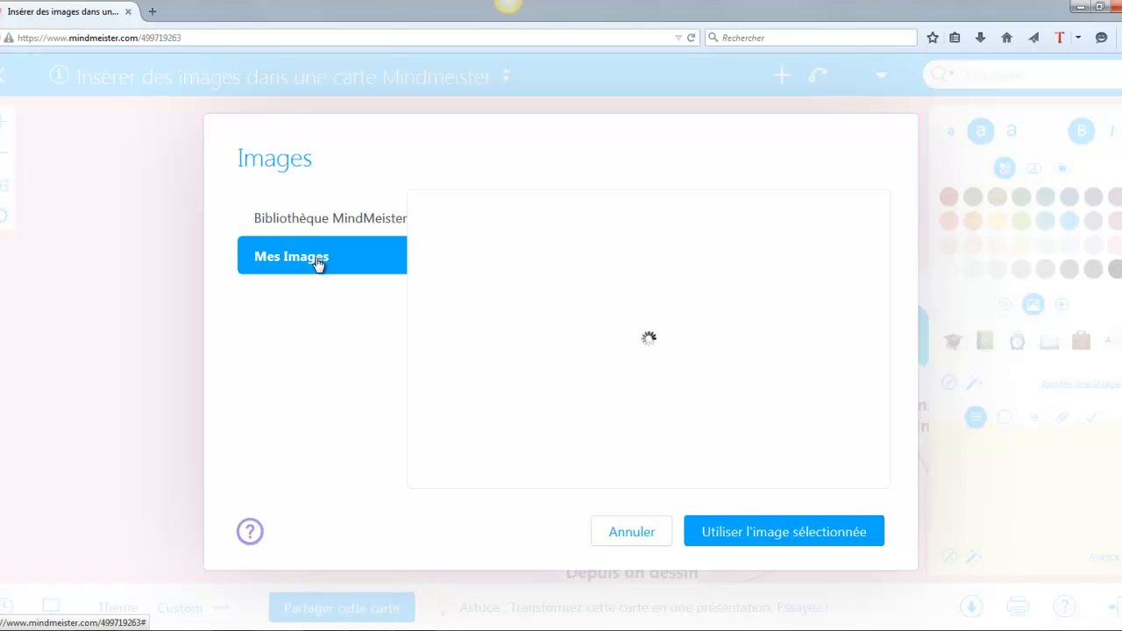
click(441, 279)
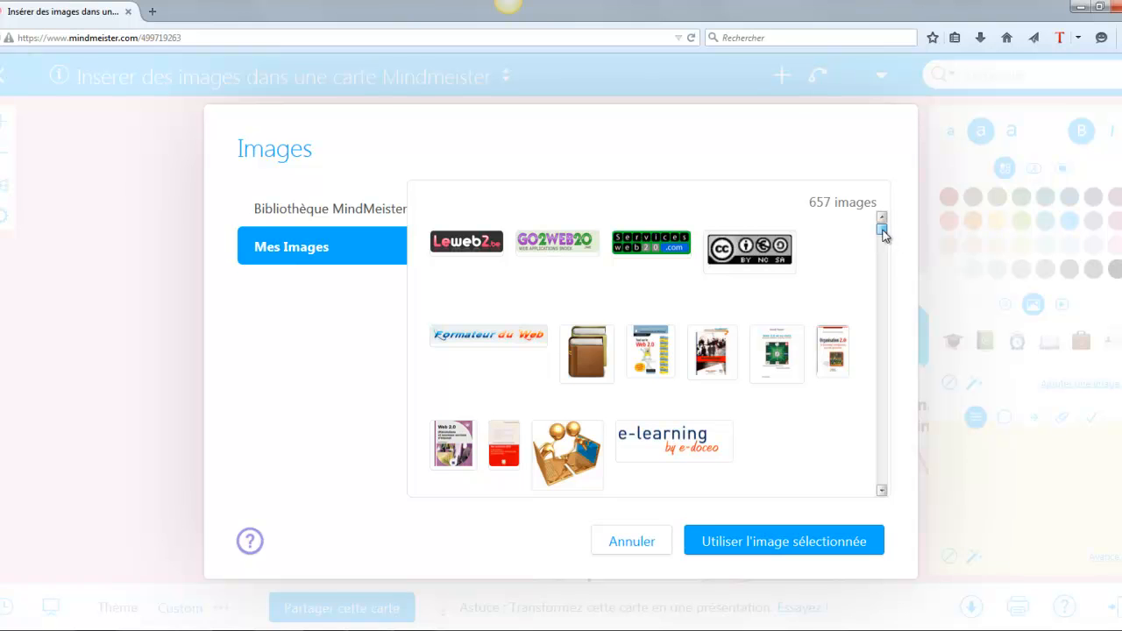
drag(883, 231, 884, 241)
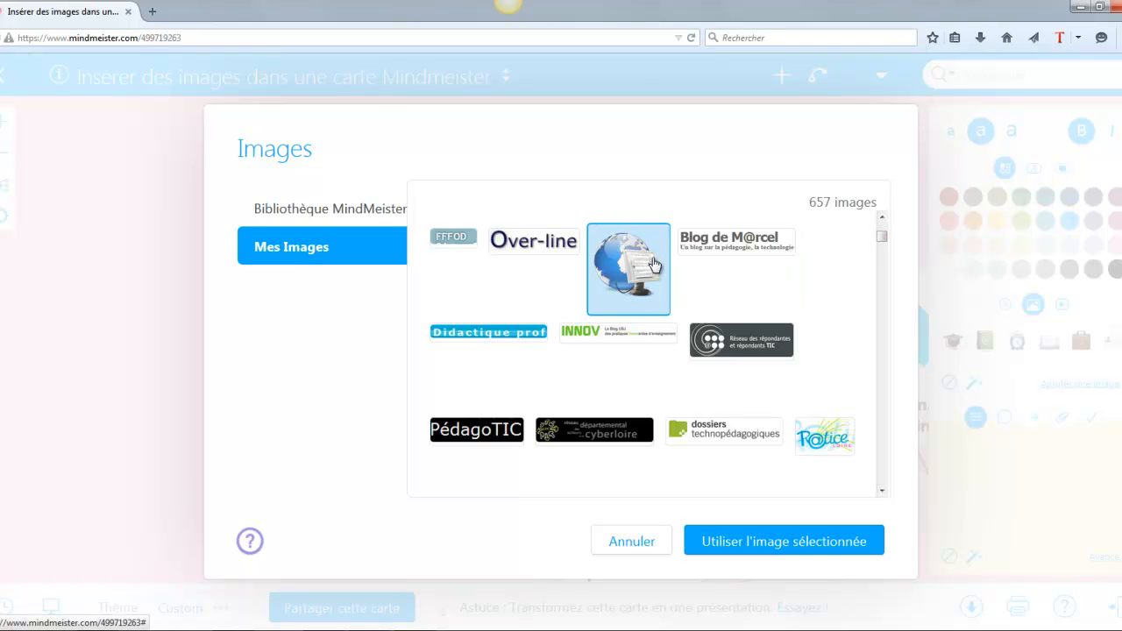
click(623, 275)
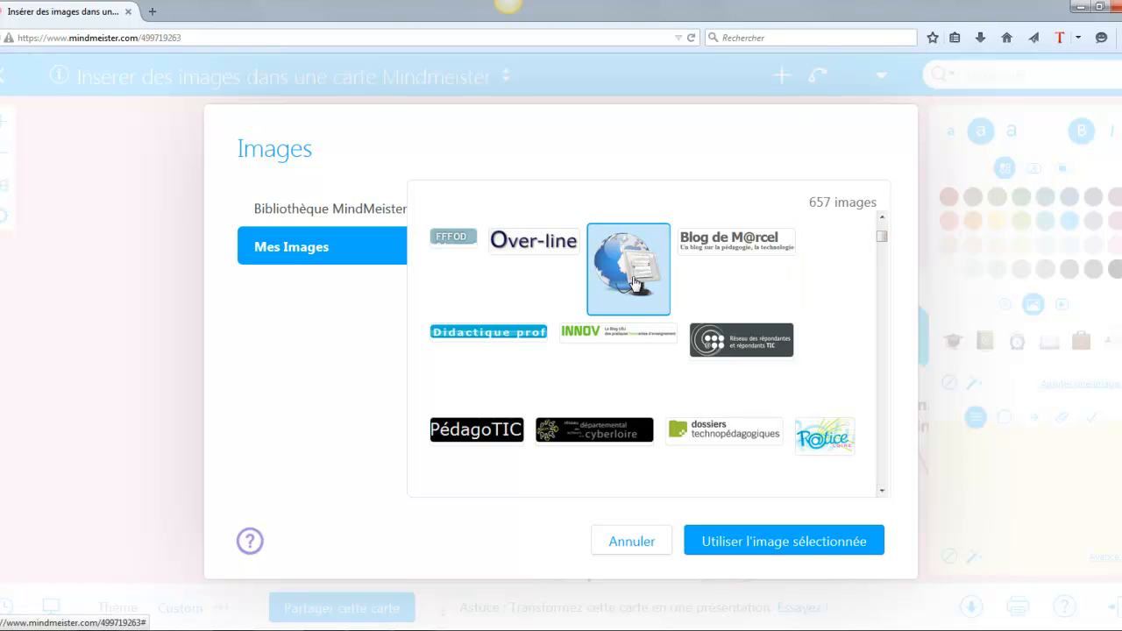
click(749, 542)
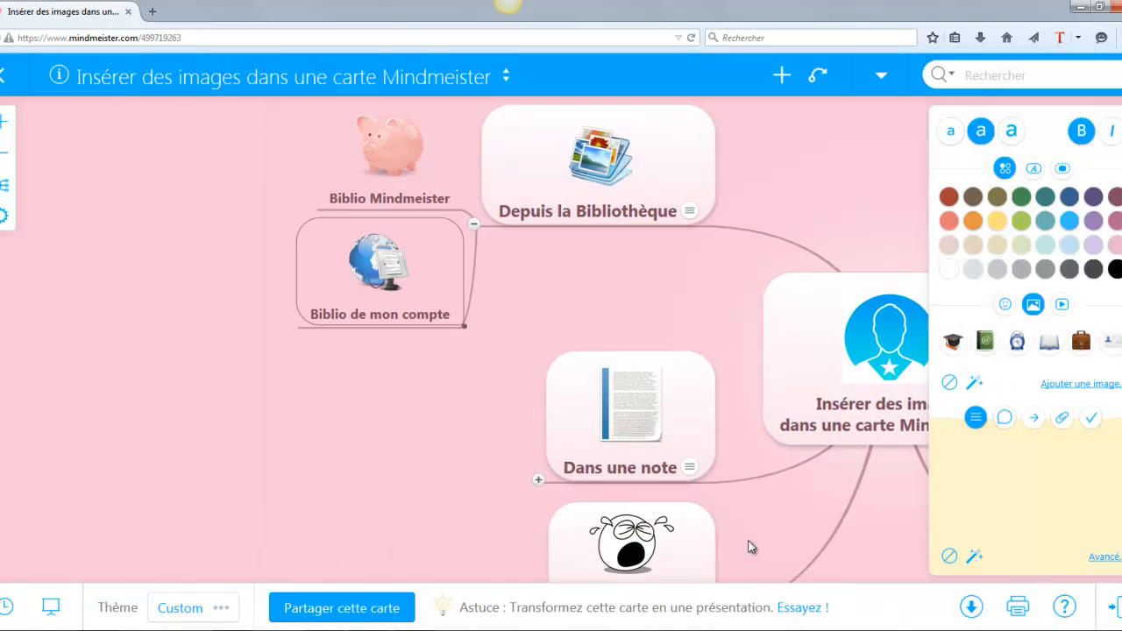